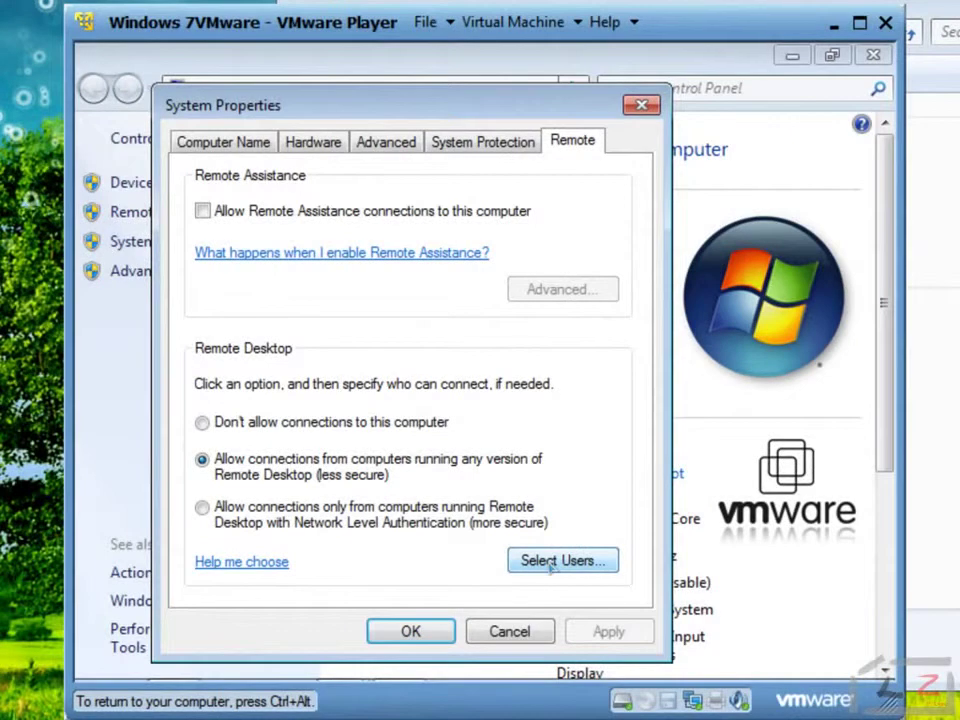
# Step: Open the list of permitted Remote Desktop users, begin adding a user and choose LEOZ-PC as the search location
pyautogui.click(549, 562)
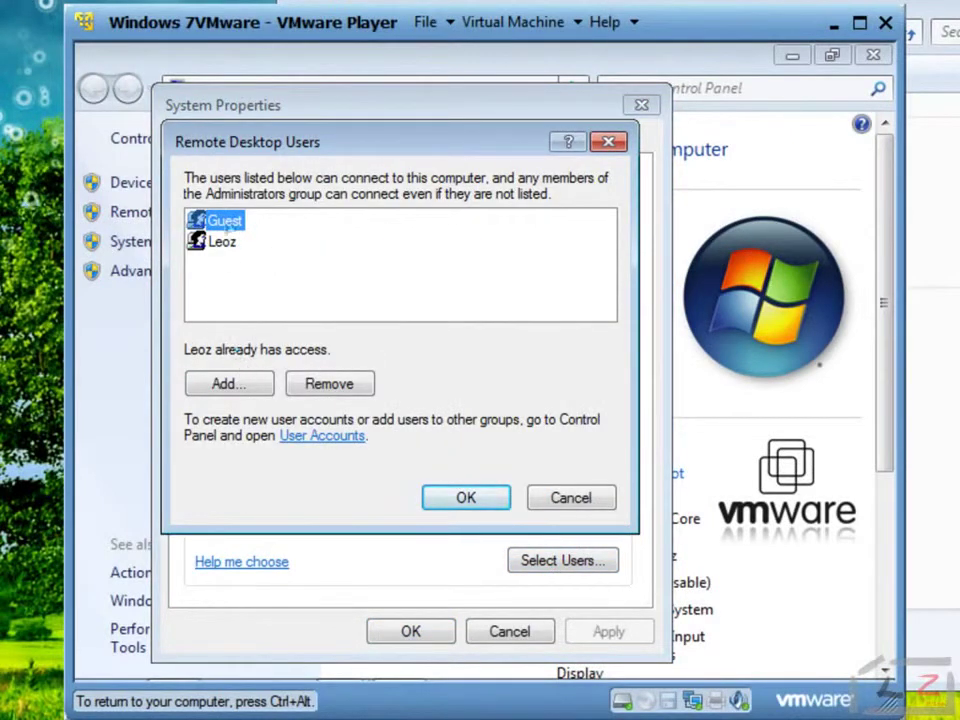
pyautogui.click(240, 388)
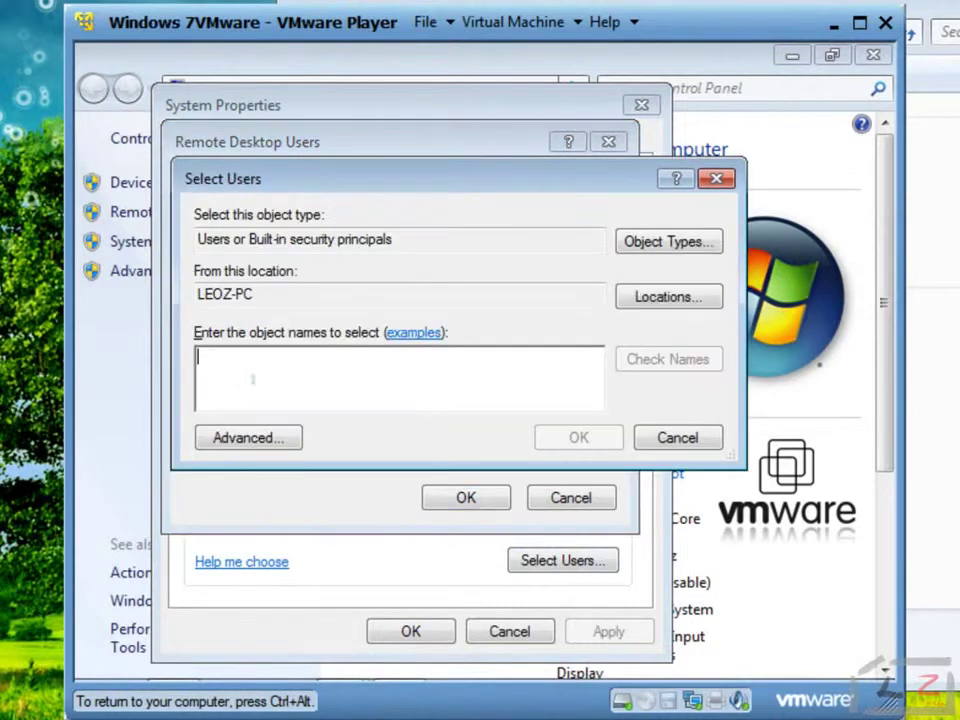
pyautogui.click(657, 298)
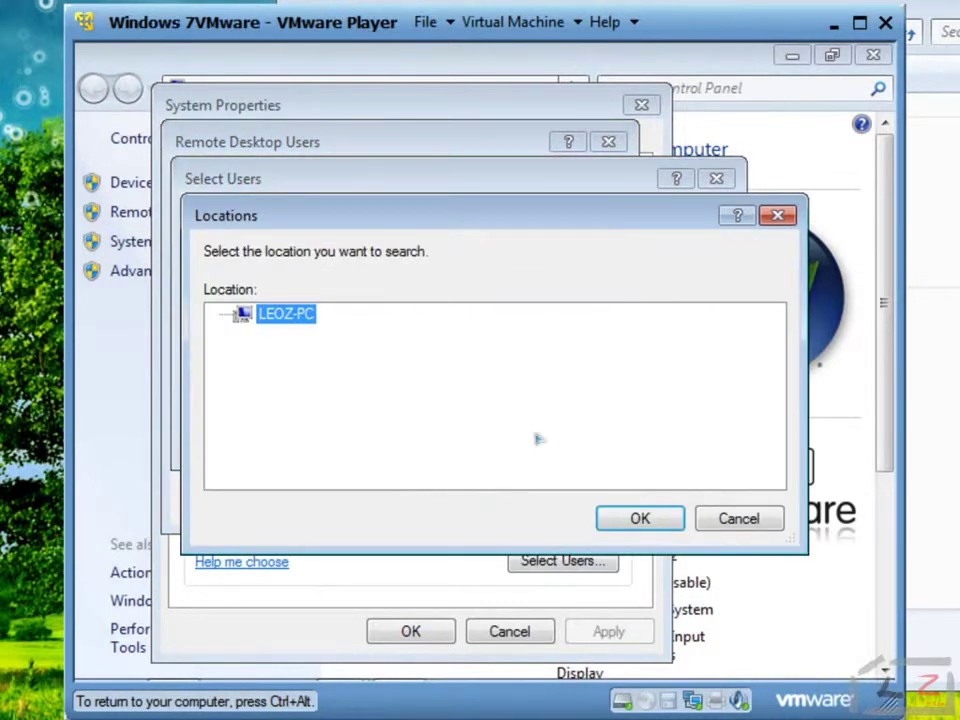
pyautogui.click(614, 520)
# Step: Find all accounts on LEOZ-PC with the advanced search and add Guest as a Remote Desktop user
pyautogui.click(288, 437)
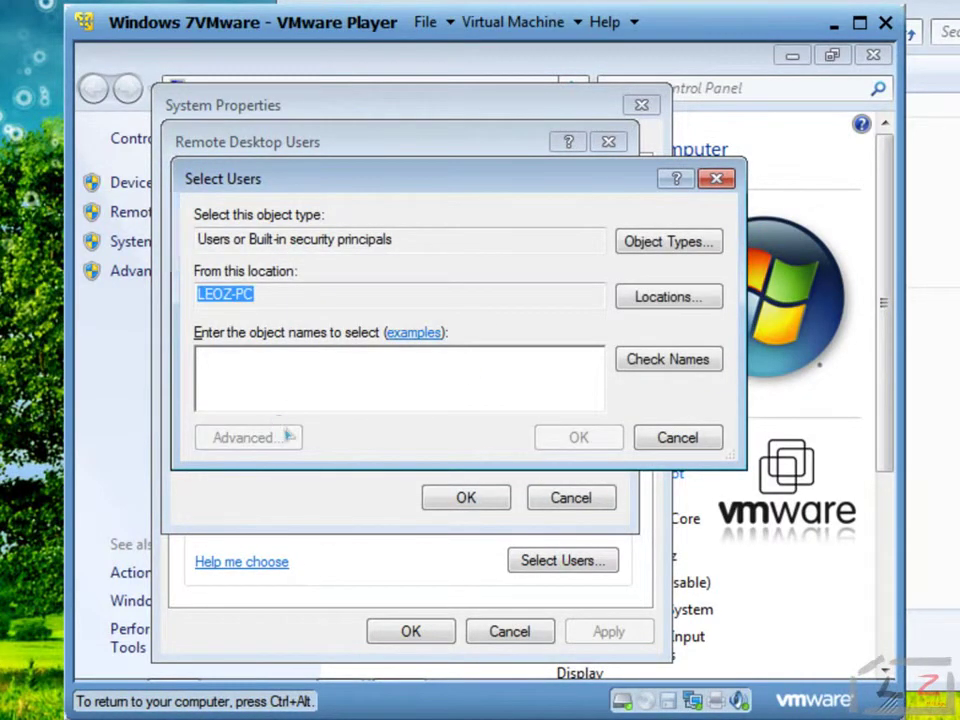
pyautogui.click(763, 292)
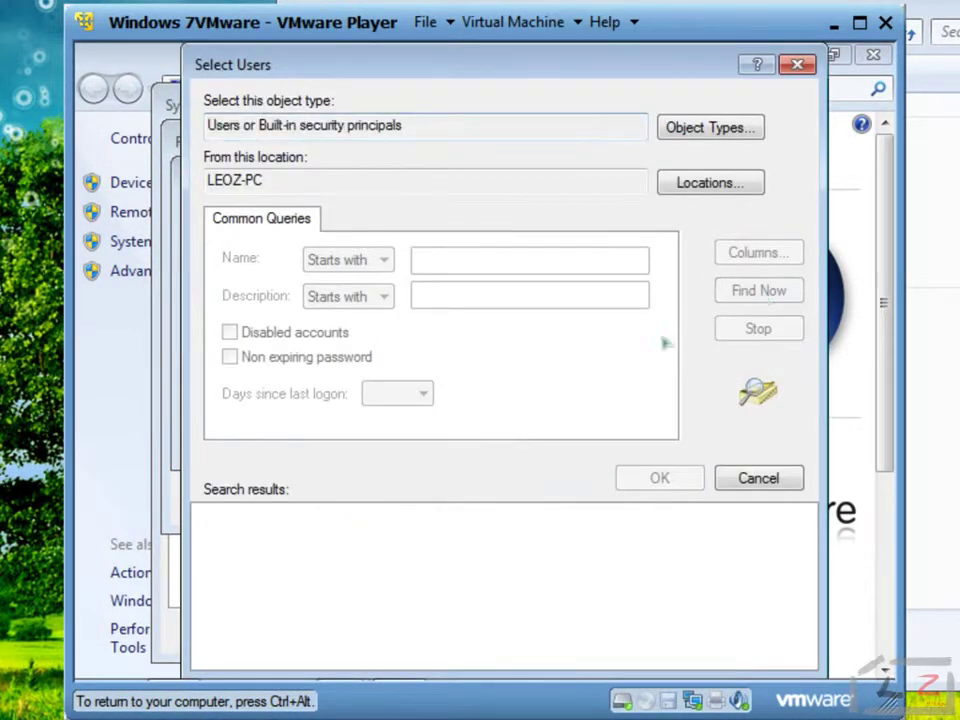
pyautogui.scroll(-2, 535, 573)
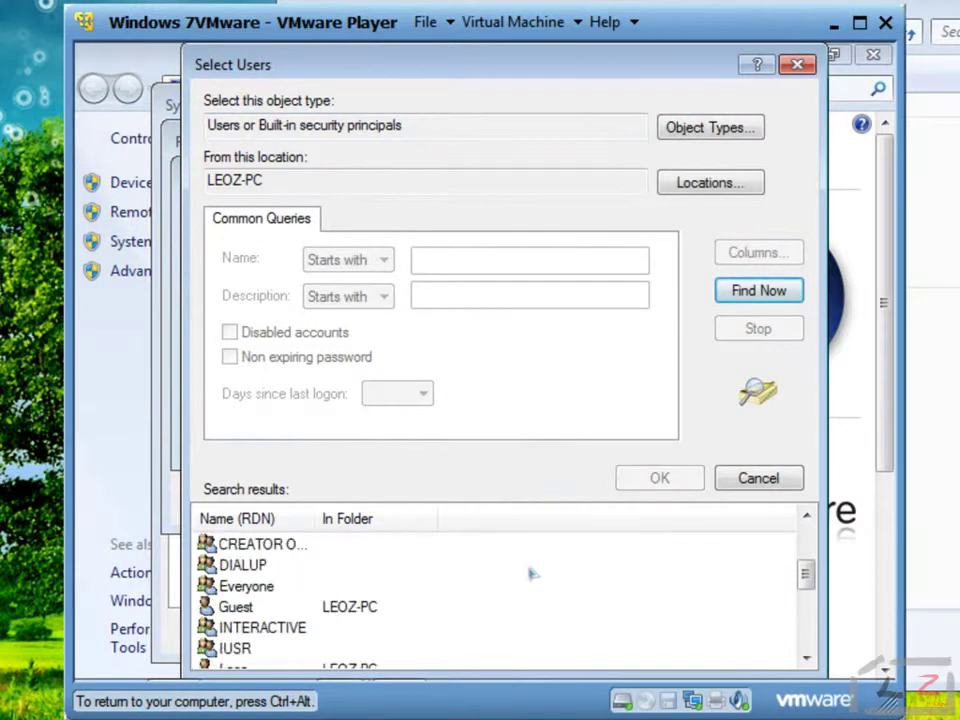
pyautogui.click(243, 604)
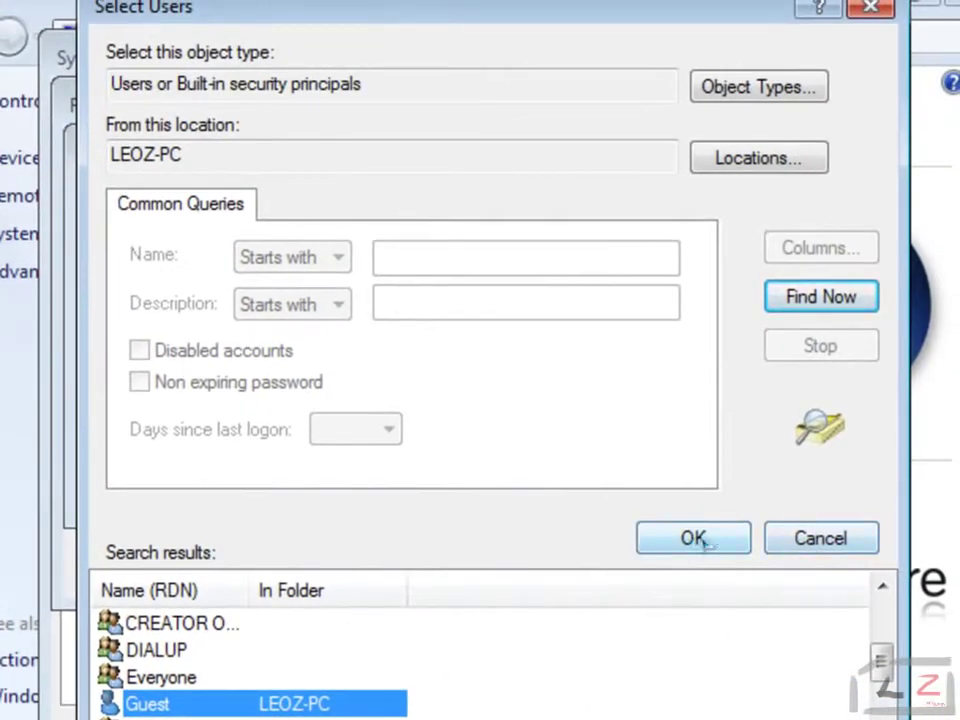
pyautogui.click(693, 538)
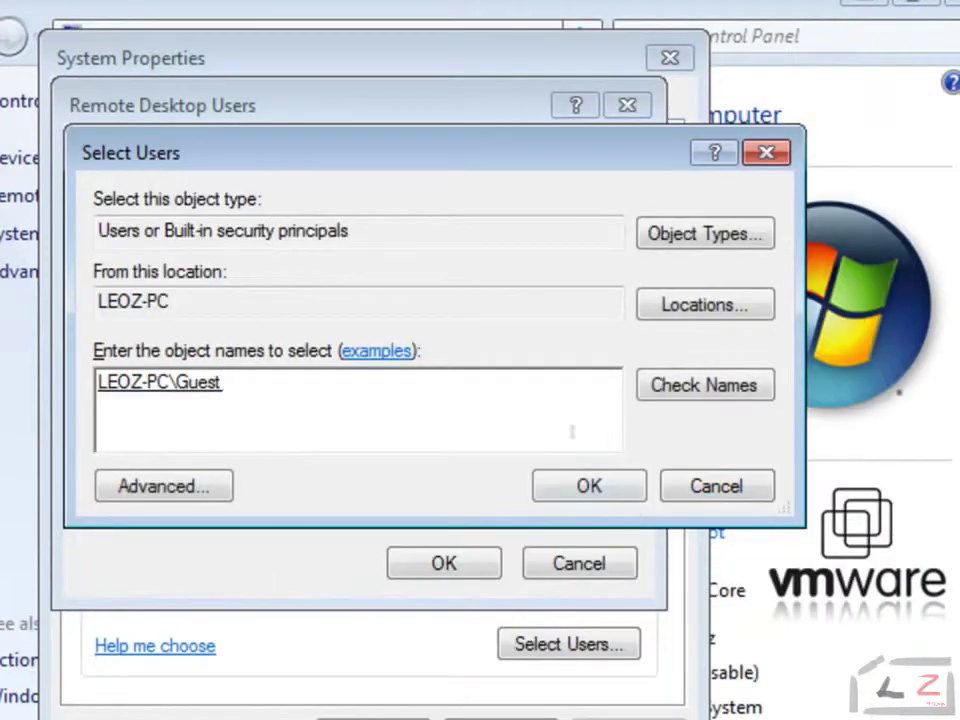
pyautogui.click(585, 484)
# Step: Check the accounts in the Remote Desktop users list, accept the list and apply the System Properties
pyautogui.click(128, 206)
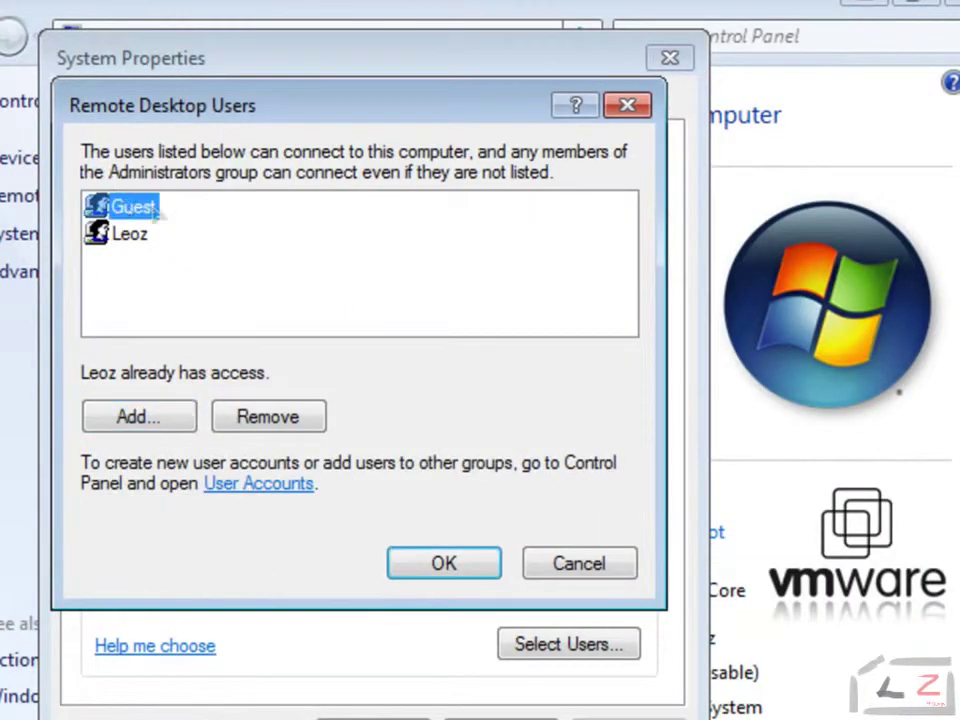
pyautogui.click(134, 236)
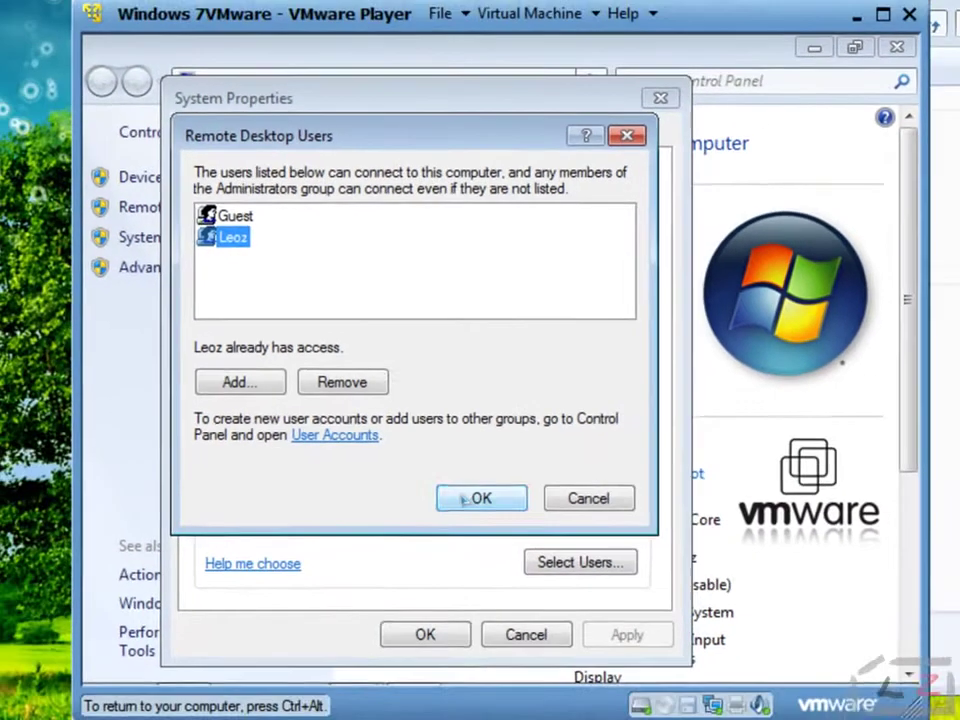
pyautogui.click(430, 563)
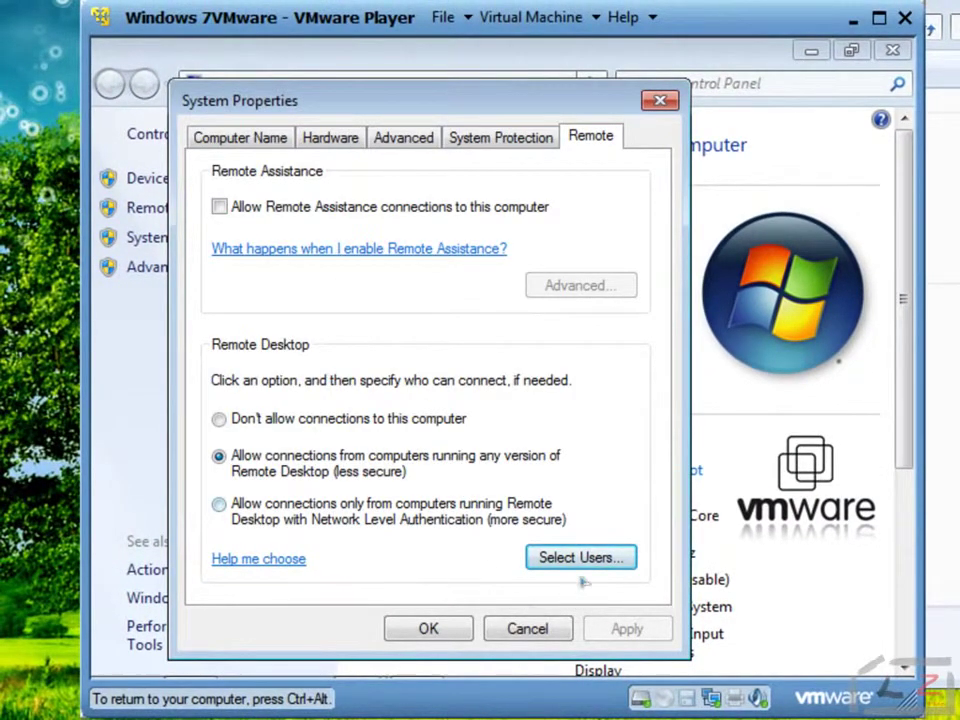
pyautogui.click(430, 629)
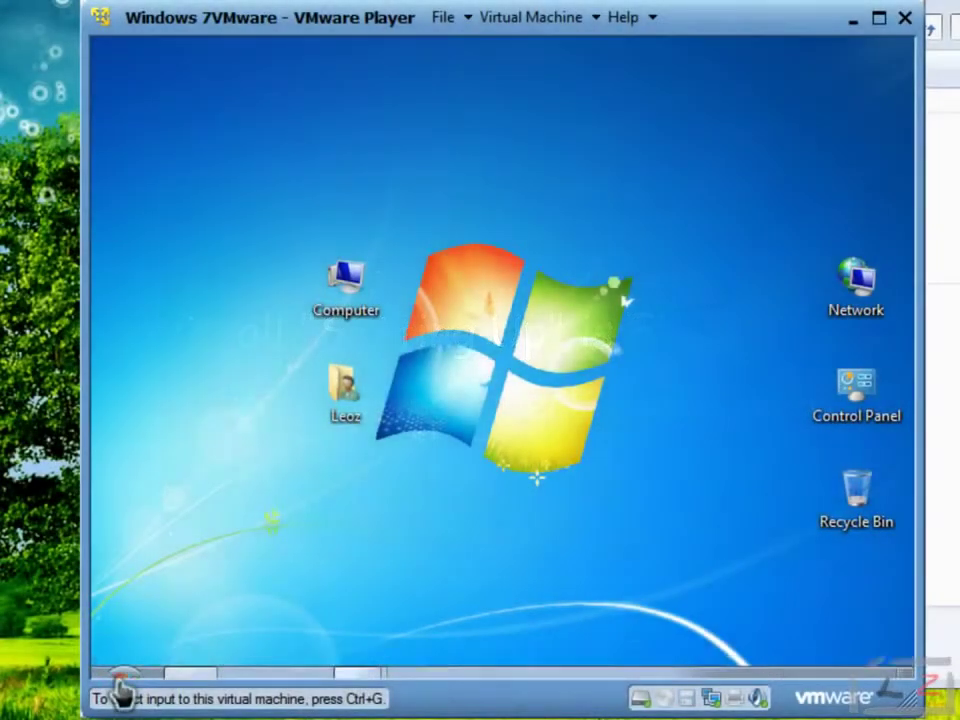
# Step: Switch user in the virtual machine to leave it at its logon screen, and return input to the host computer
pyautogui.click(122, 668)
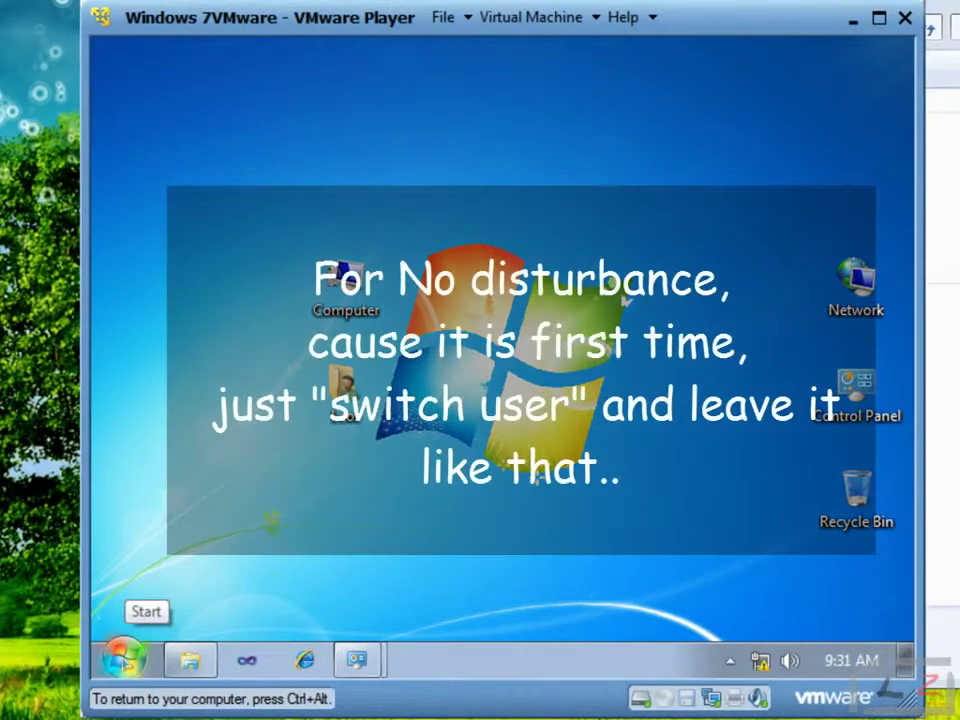
pyautogui.click(125, 657)
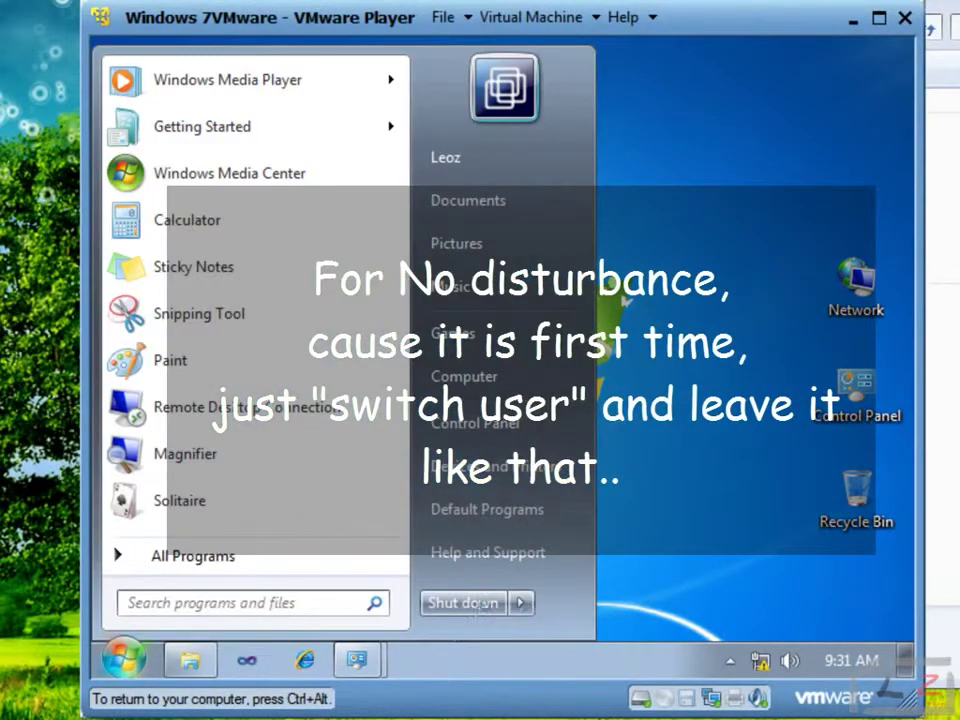
pyautogui.click(521, 603)
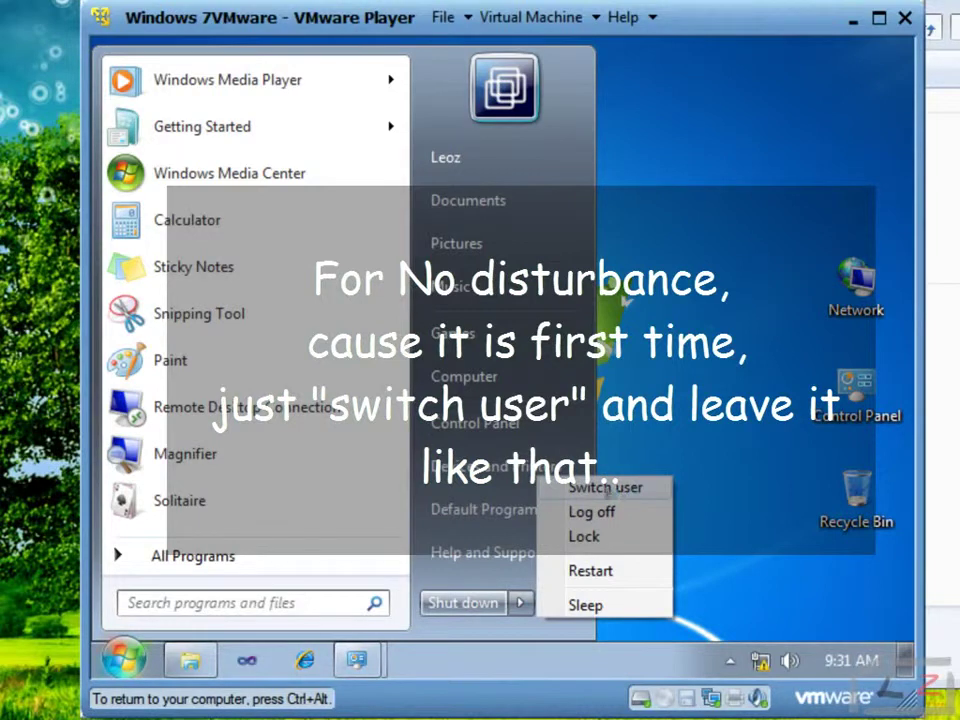
pyautogui.click(638, 494)
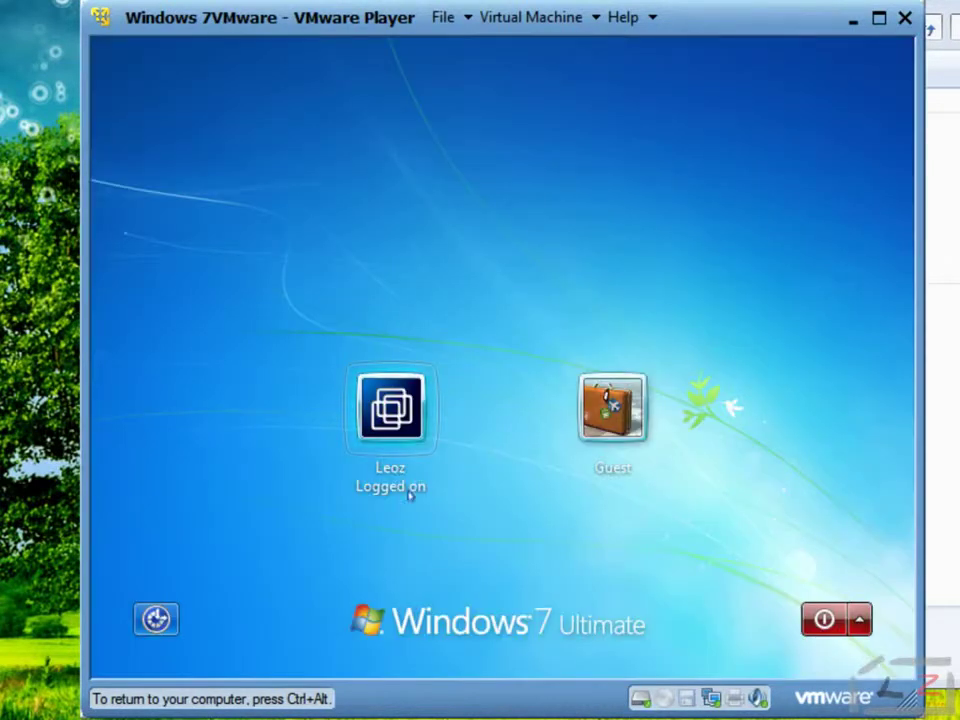
pyautogui.hotkey('ctrl', 'alt')
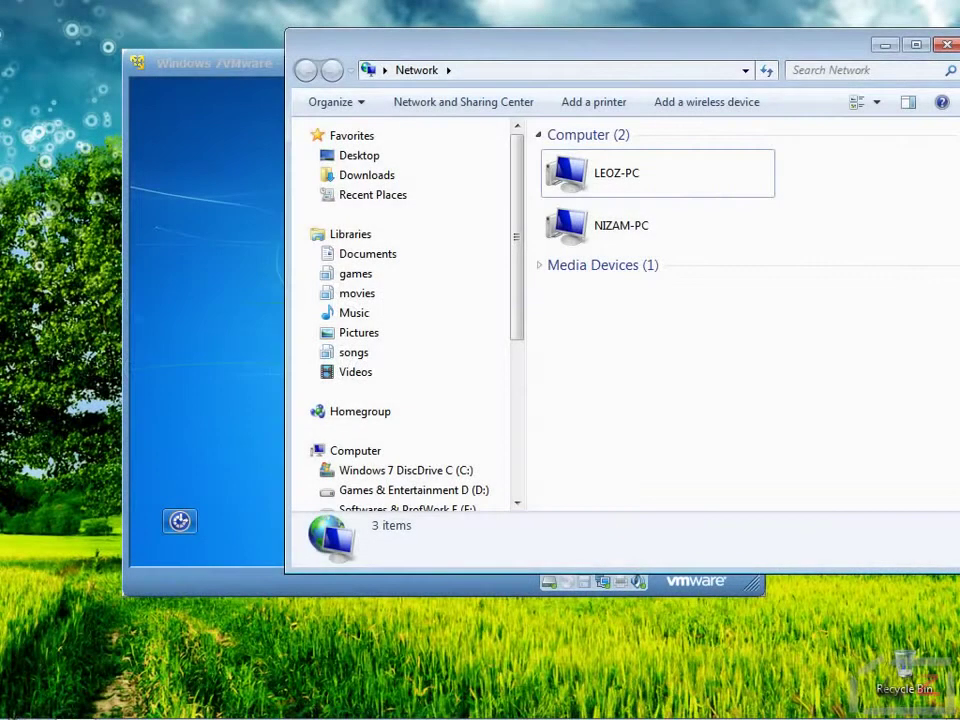
# Step: Launch Remote Desktop Connection from the Accessories on the host and expand its connection options
pyautogui.moveTo(20, 705)
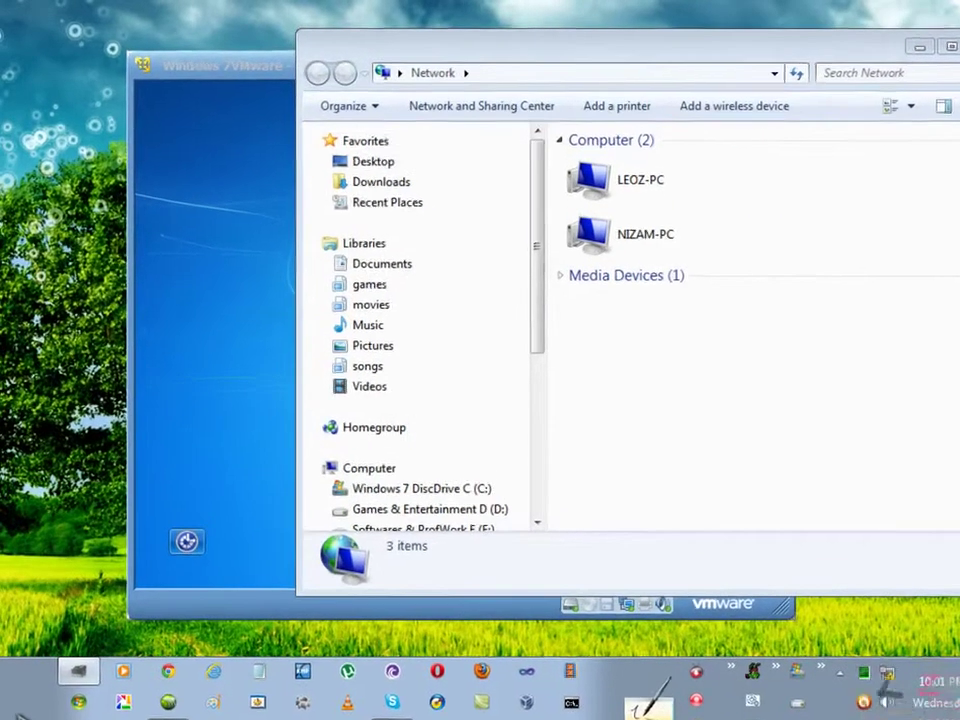
pyautogui.click(20, 700)
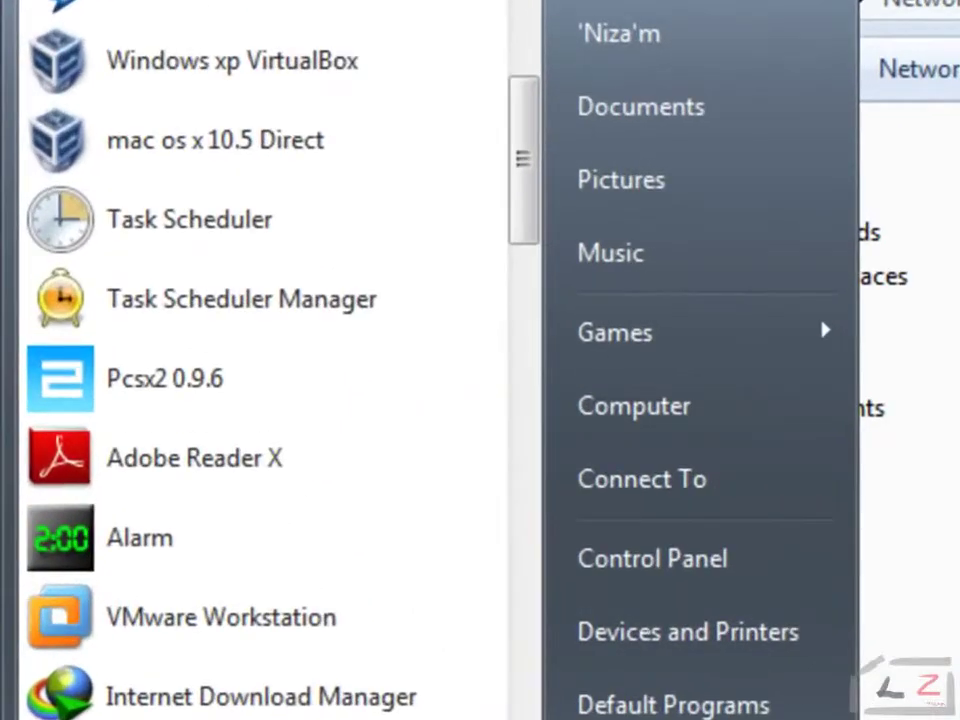
pyautogui.click(93, 674)
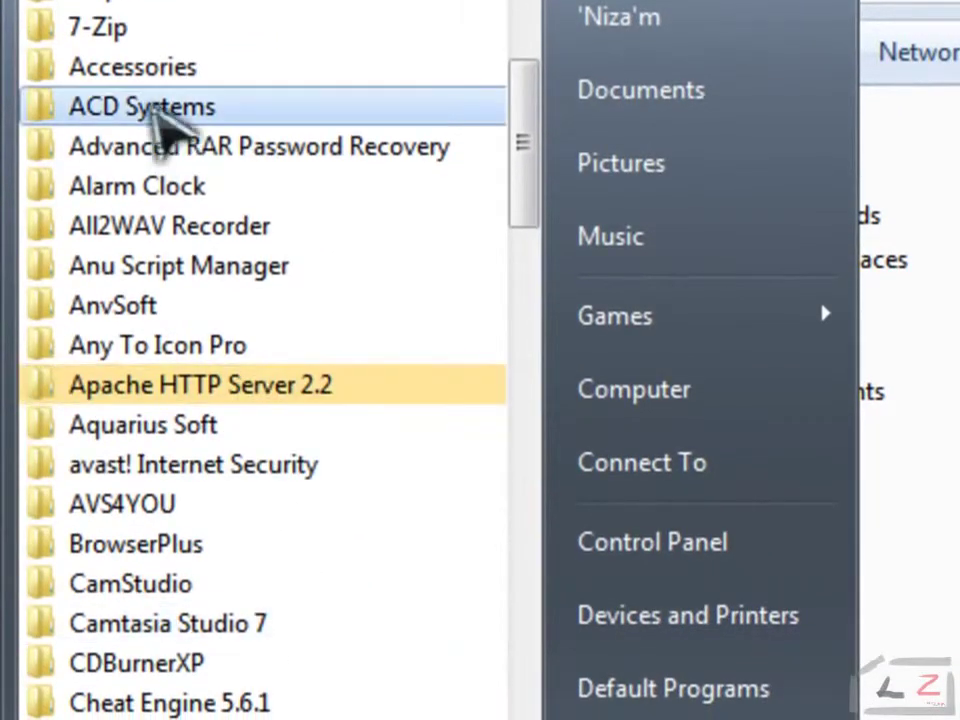
pyautogui.click(143, 76)
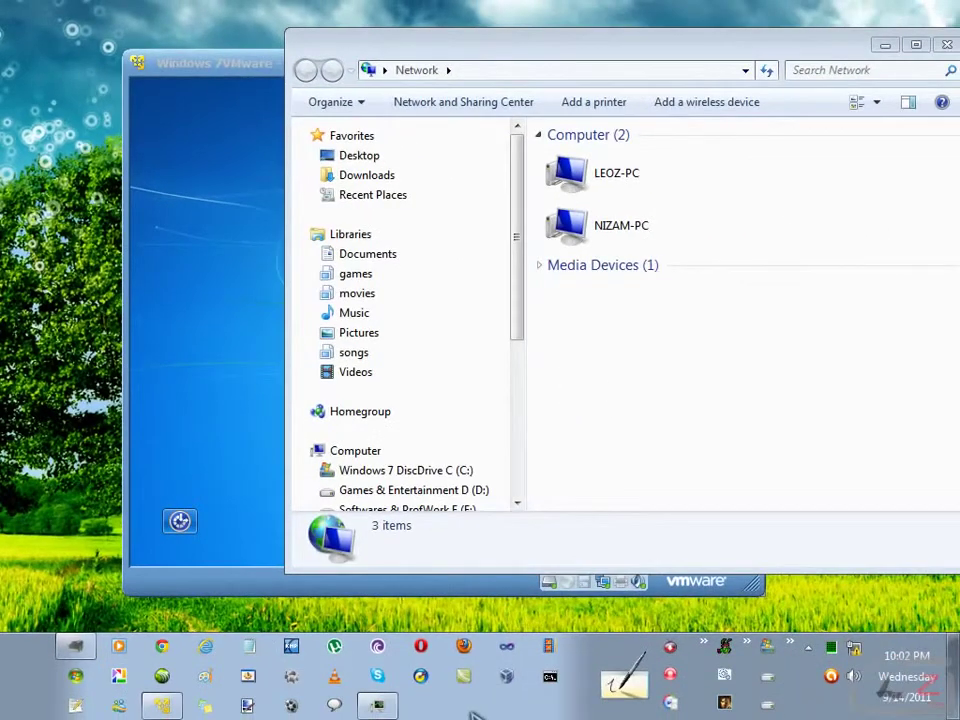
pyautogui.moveTo(446, 139); pyautogui.dragTo(461, 208)
pyautogui.click(318, 458)
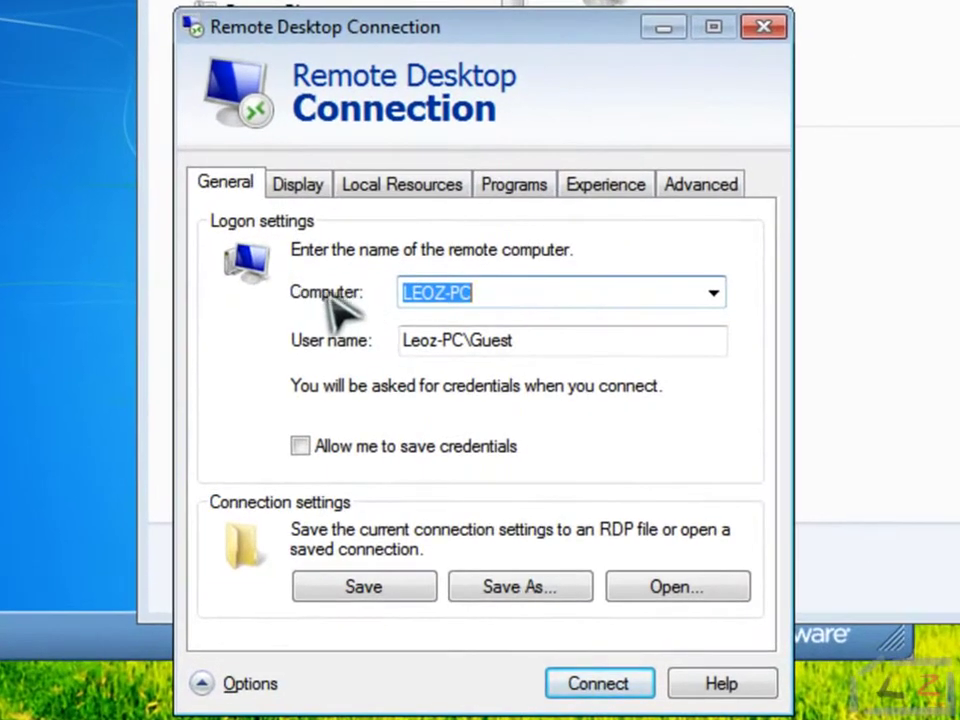
# Step: Review the logon user name and choose Highest Quality (32 bit) as the remote session's color depth
pyautogui.moveTo(400, 340); pyautogui.dragTo(546, 339)
pyautogui.click(427, 340)
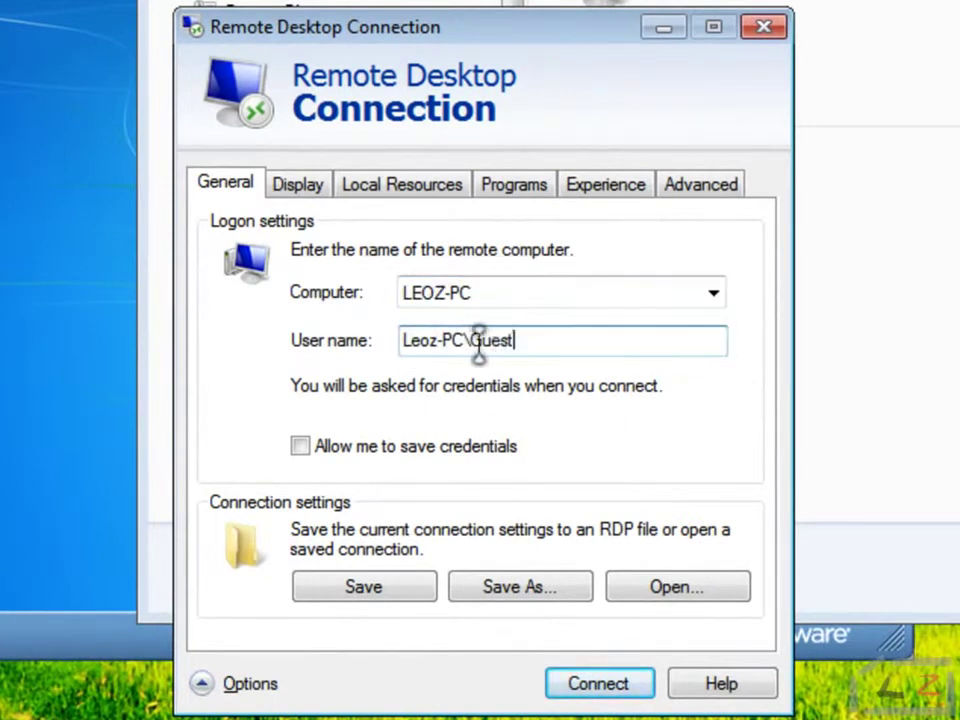
pyautogui.click(299, 188)
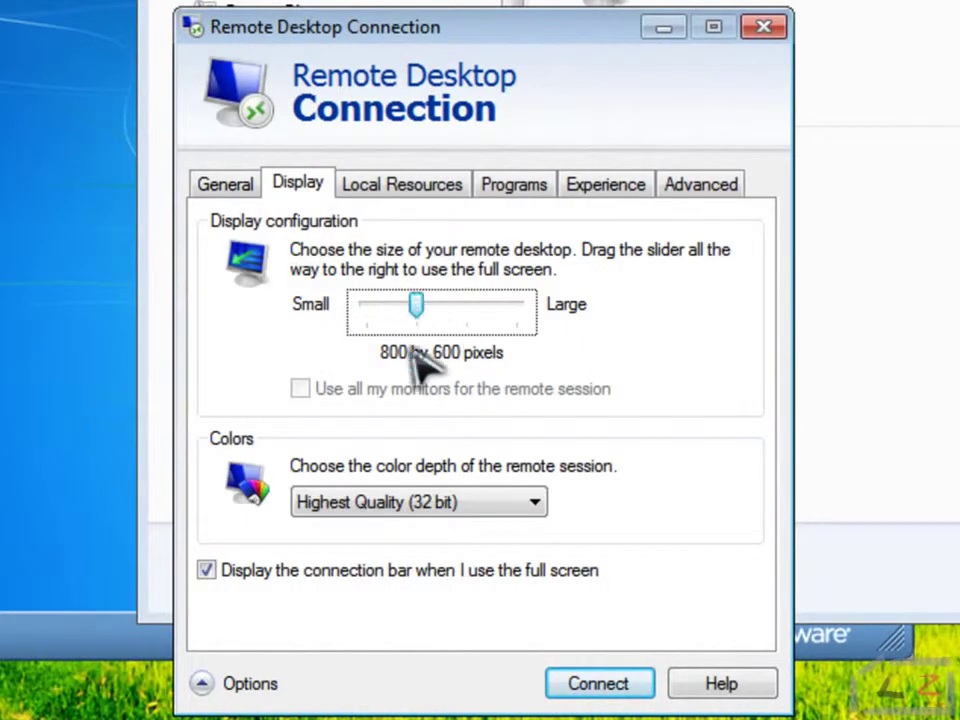
pyautogui.click(528, 502)
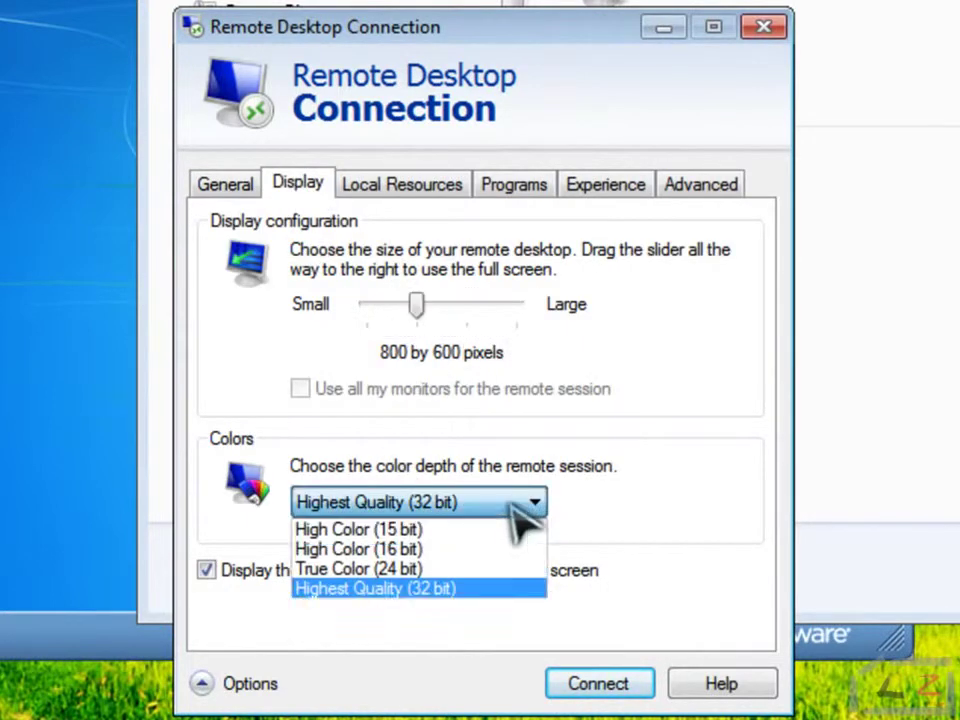
pyautogui.click(470, 588)
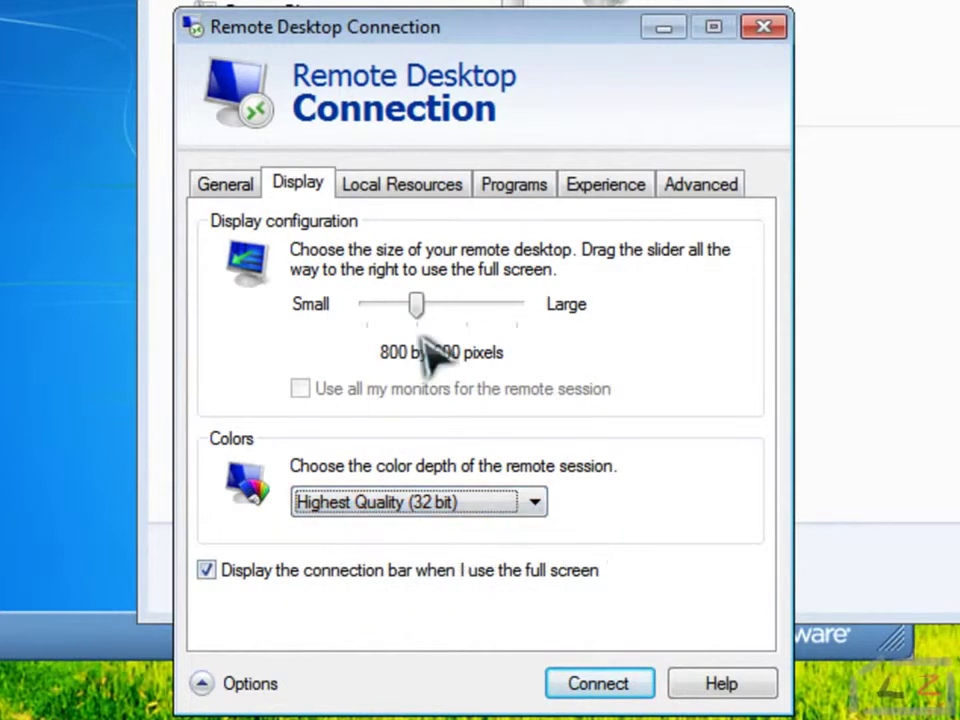
# Step: Look through the local resource settings, try the Modem (56 Kbps) connection speed and return it to LAN (10 Mbps or higher)
pyautogui.click(393, 182)
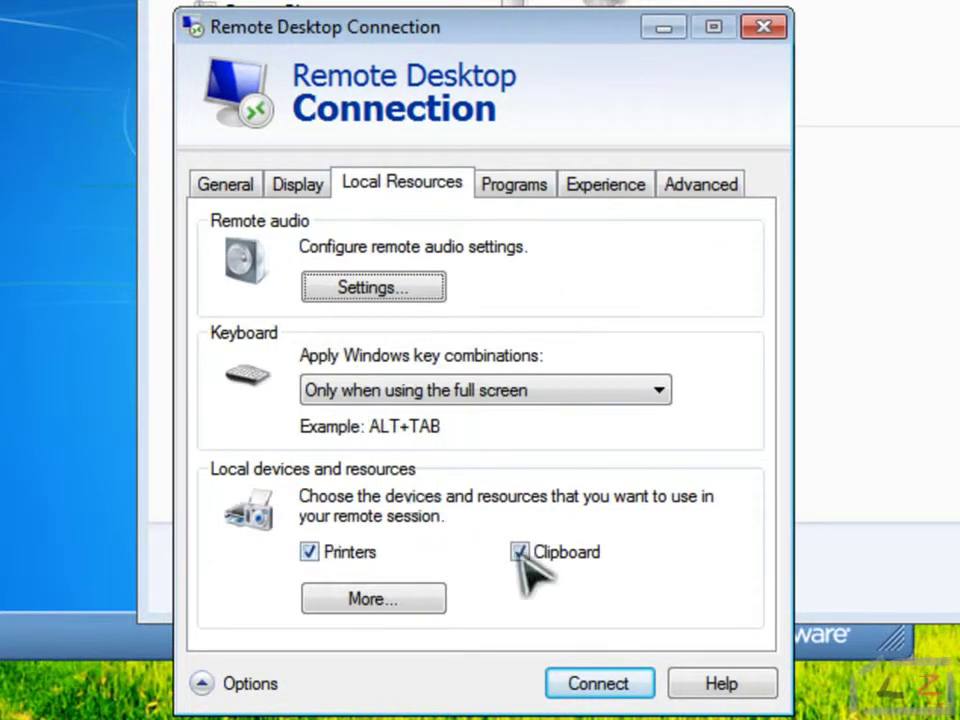
pyautogui.click(500, 197)
pyautogui.click(591, 190)
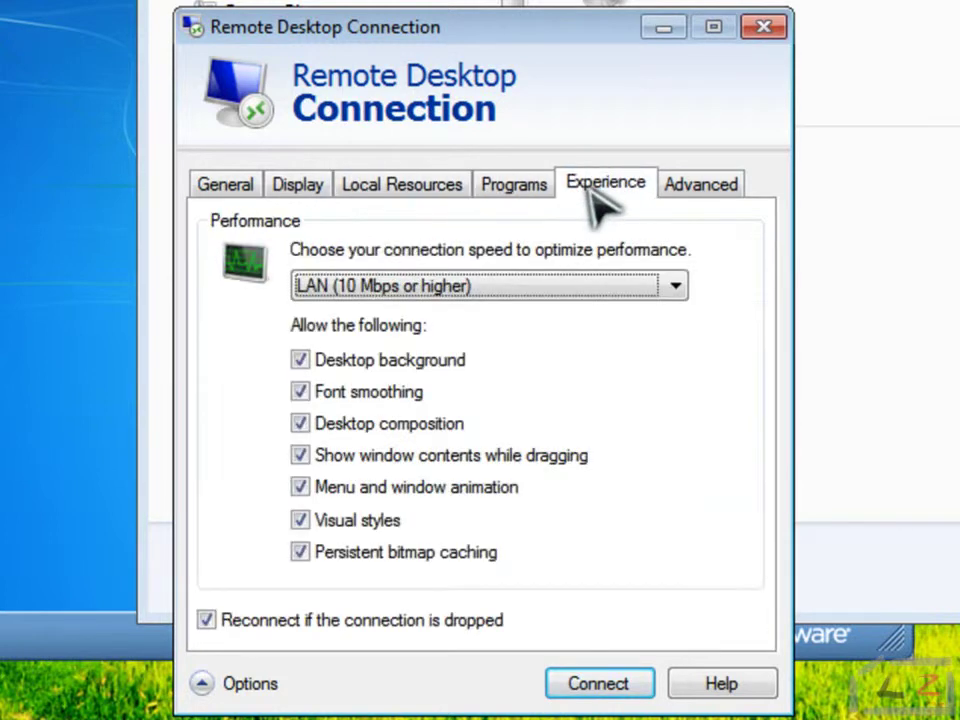
pyautogui.click(674, 284)
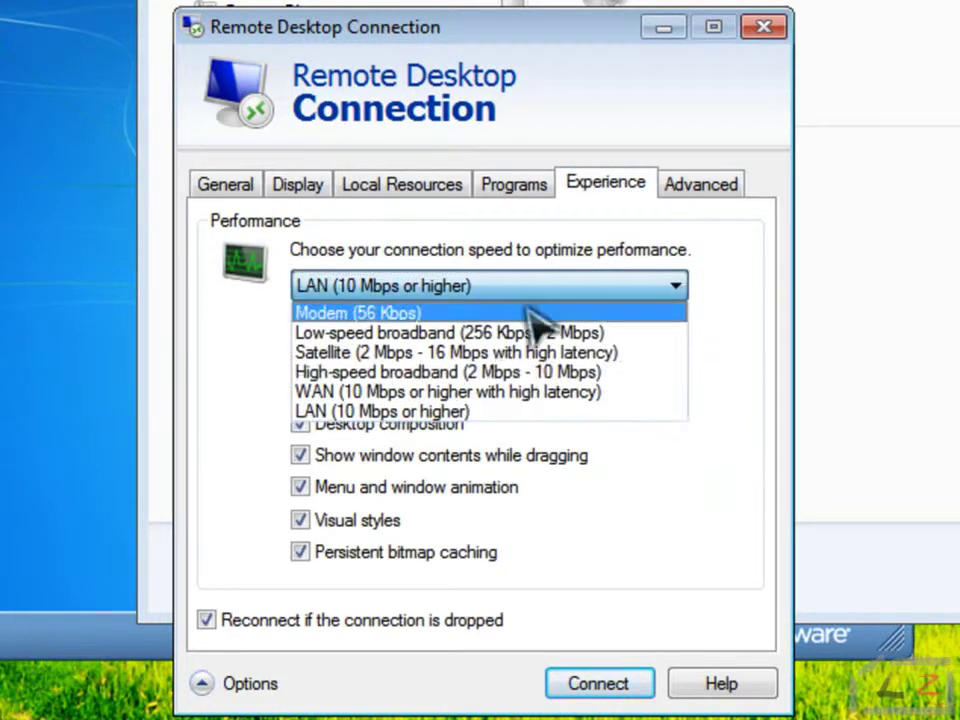
pyautogui.click(476, 314)
pyautogui.click(628, 290)
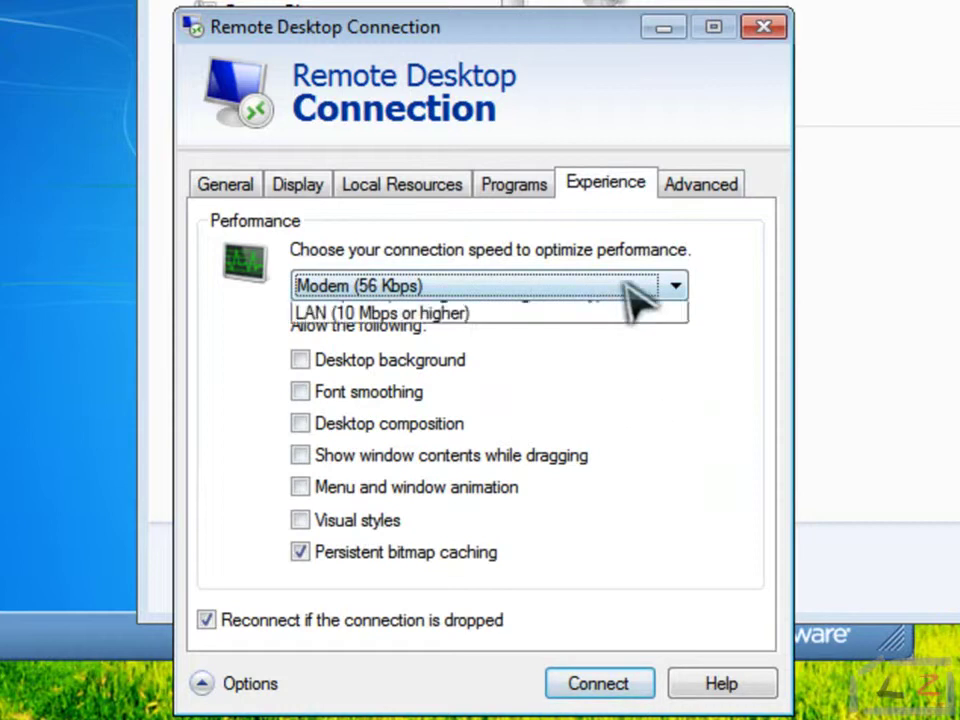
pyautogui.click(470, 410)
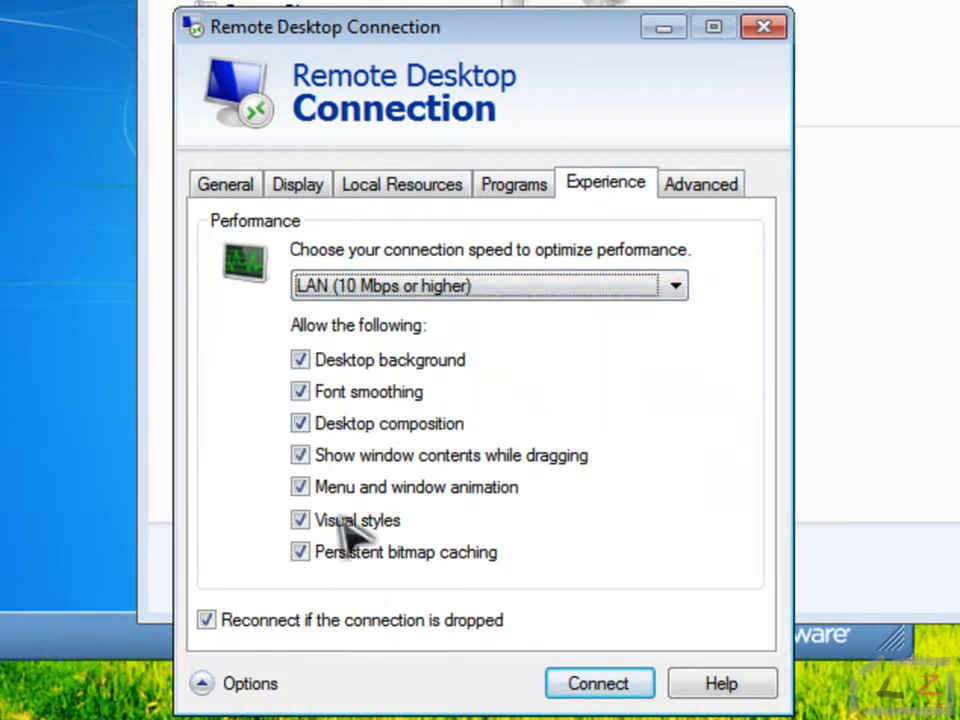
# Step: Review the server authentication and logon settings, and start the remote connection to LEOZ-PC with the user name Leoz-PC\Guest
pyautogui.click(706, 188)
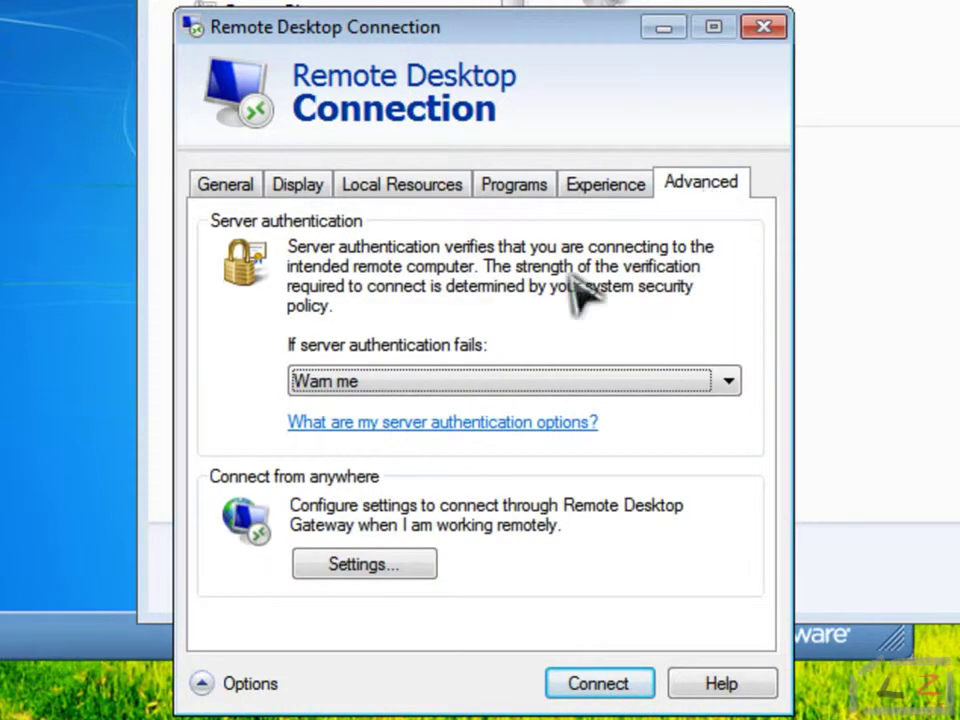
pyautogui.click(600, 190)
pyautogui.click(540, 192)
pyautogui.click(424, 192)
pyautogui.click(228, 190)
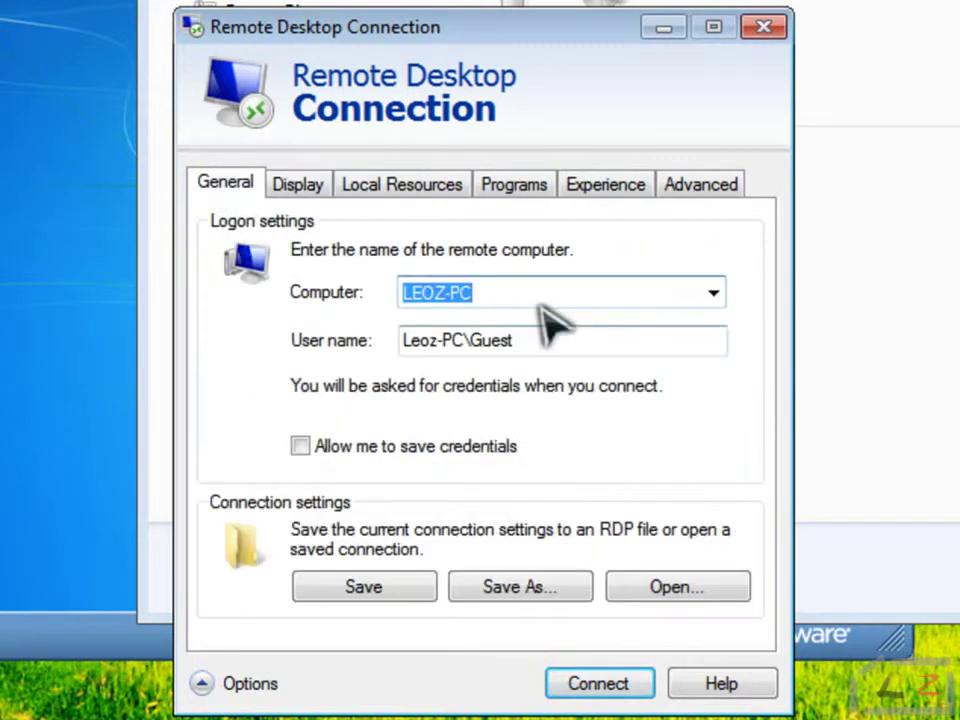
pyautogui.click(530, 340)
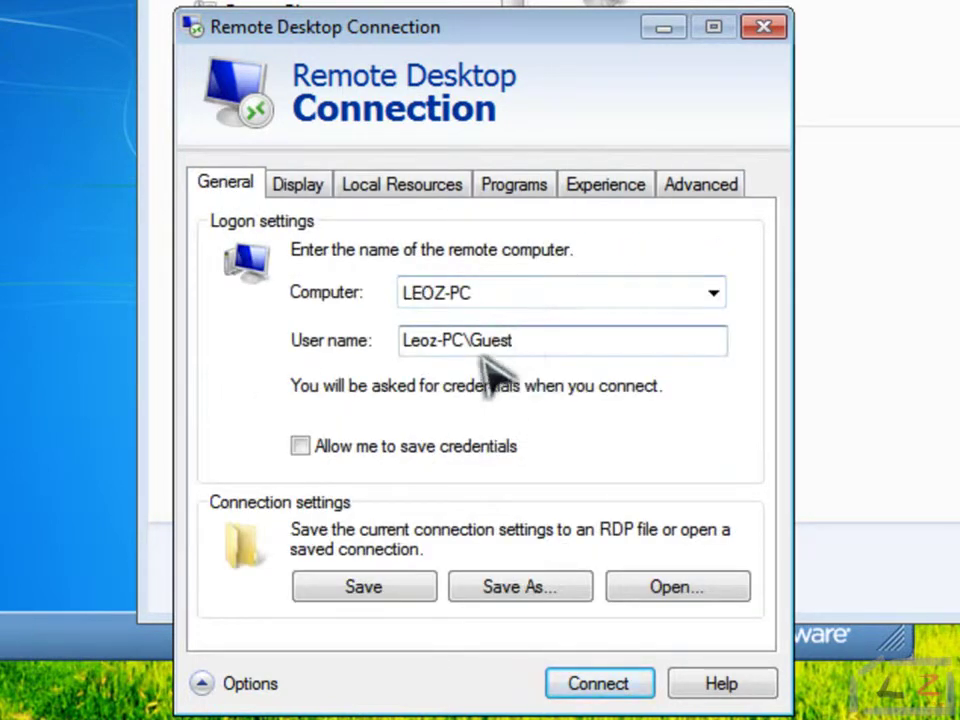
pyautogui.click(600, 684)
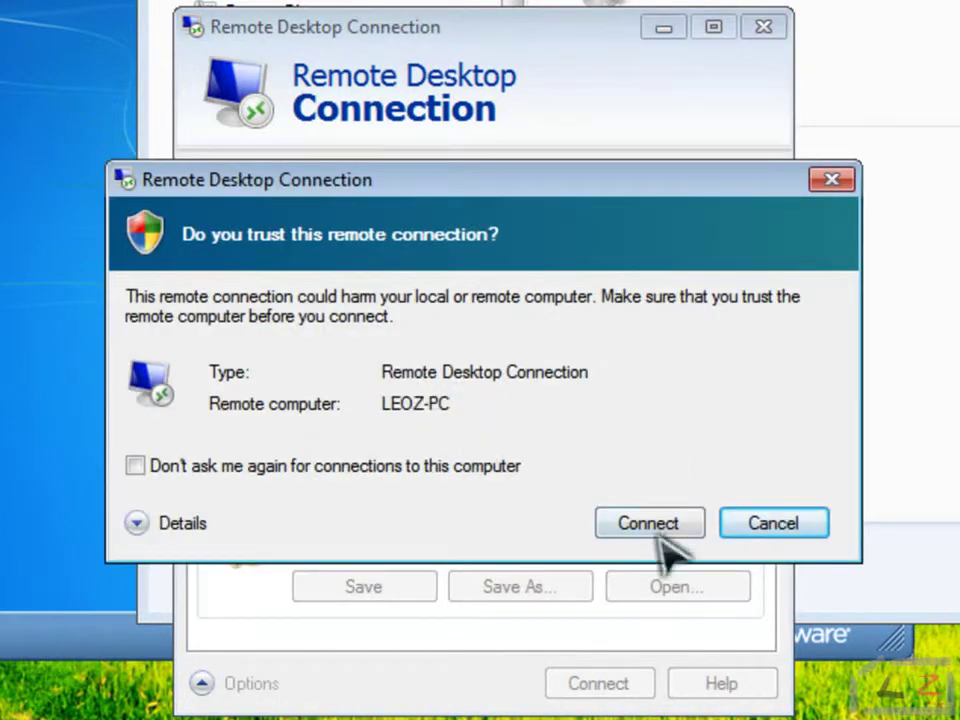
# Step: Trust the connection to LEOZ-PC, submit the Guest credentials with an empty password, and connect despite the certificate errors
pyautogui.click(660, 528)
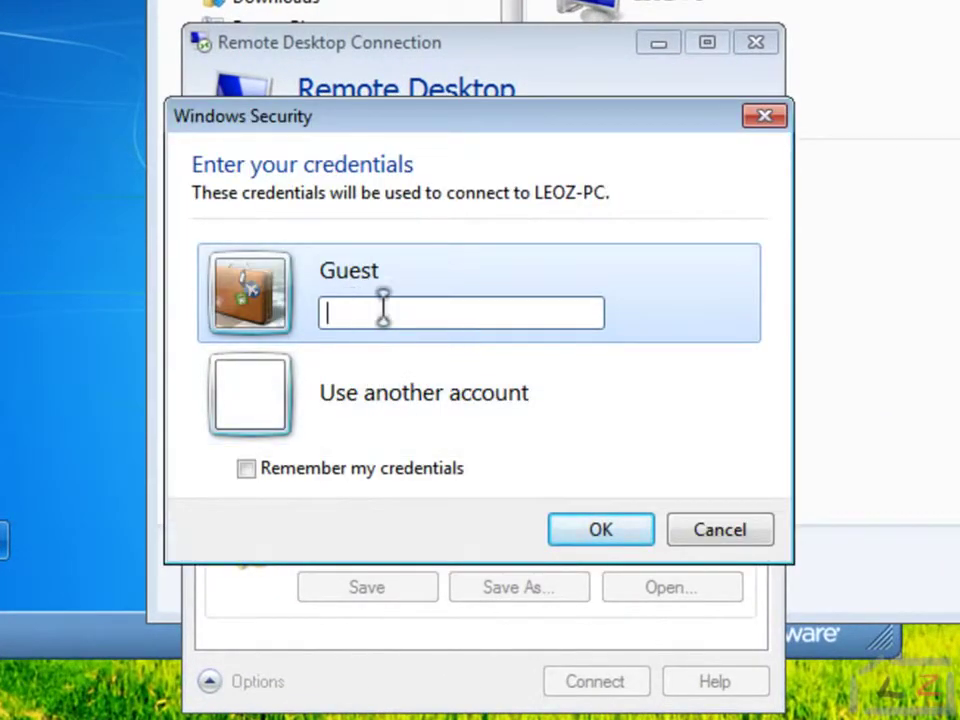
pyautogui.click(622, 536)
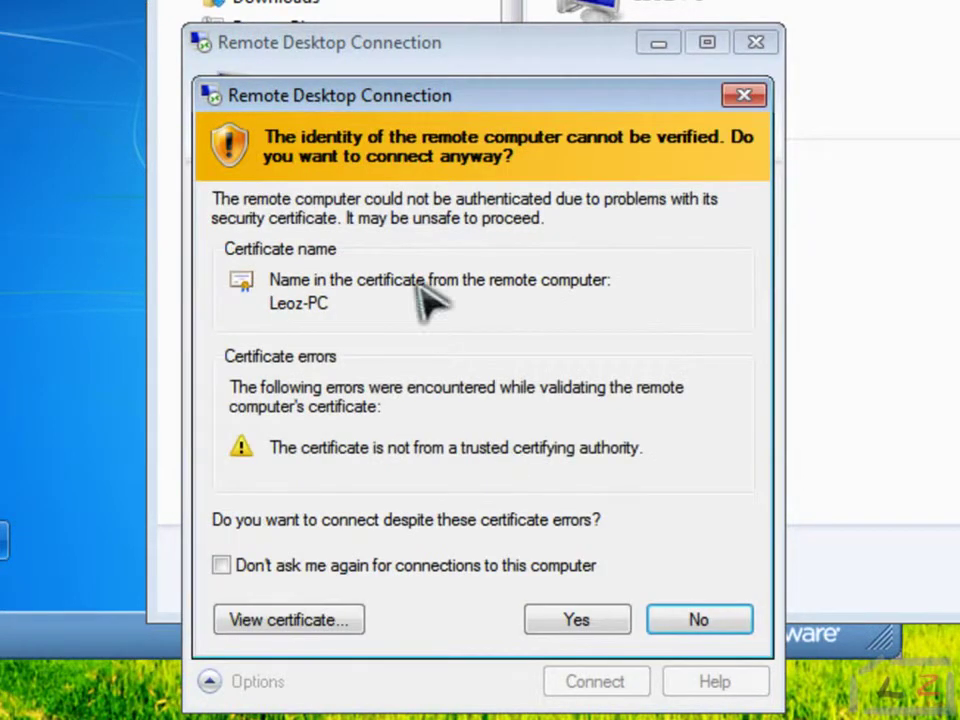
pyautogui.click(563, 625)
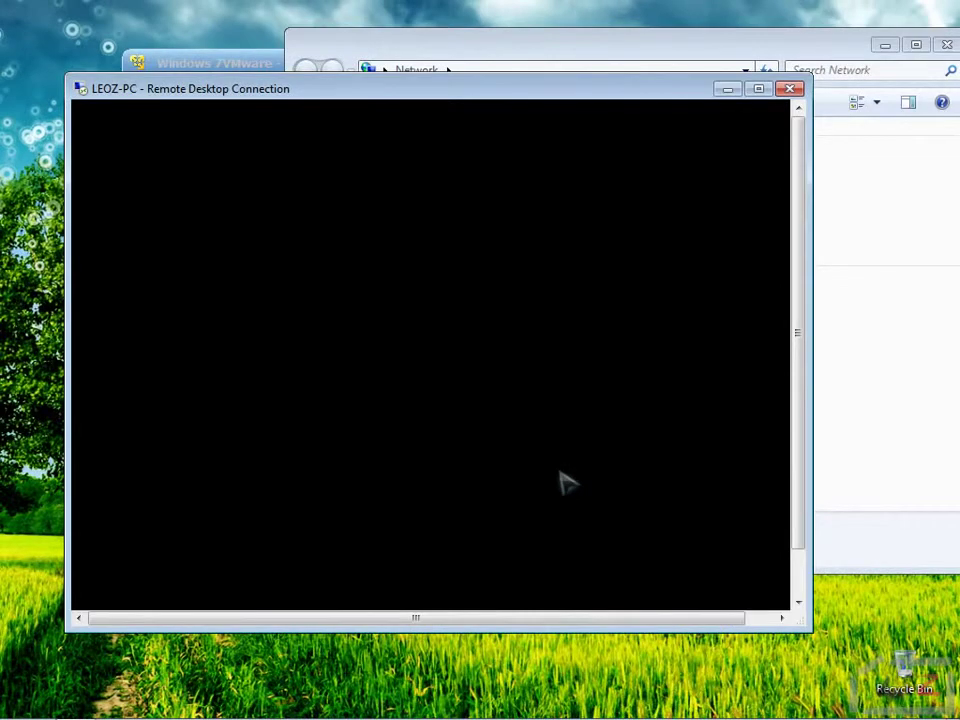
# Step: Move and enlarge the remote session window, and log on to it as Guest with an empty password
pyautogui.moveTo(399, 85); pyautogui.dragTo(506, 75)
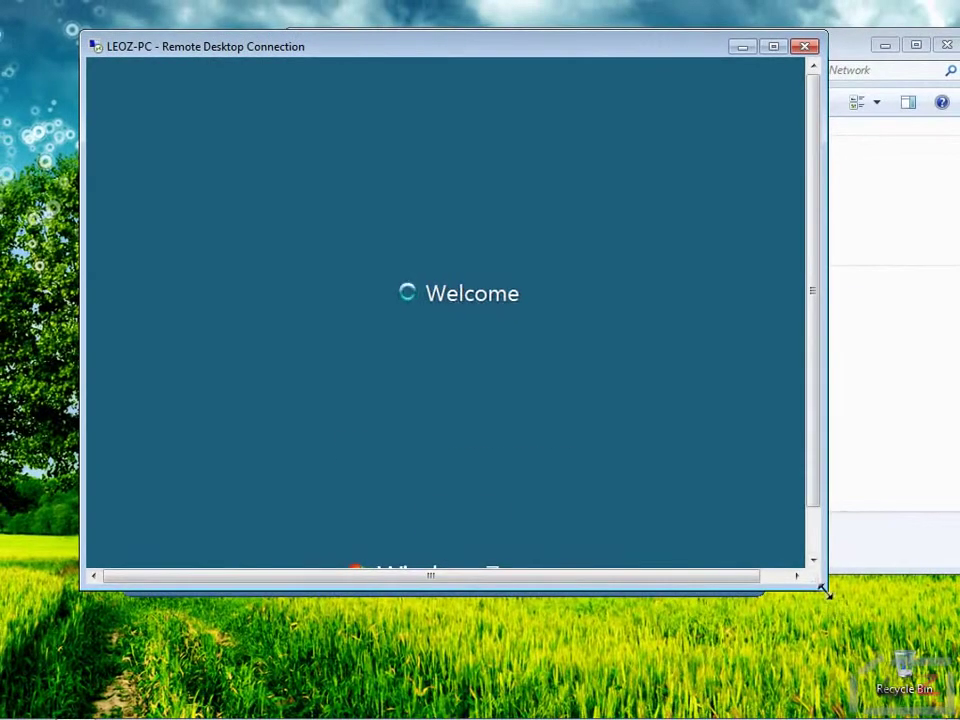
pyautogui.moveTo(822, 592); pyautogui.dragTo(838, 620)
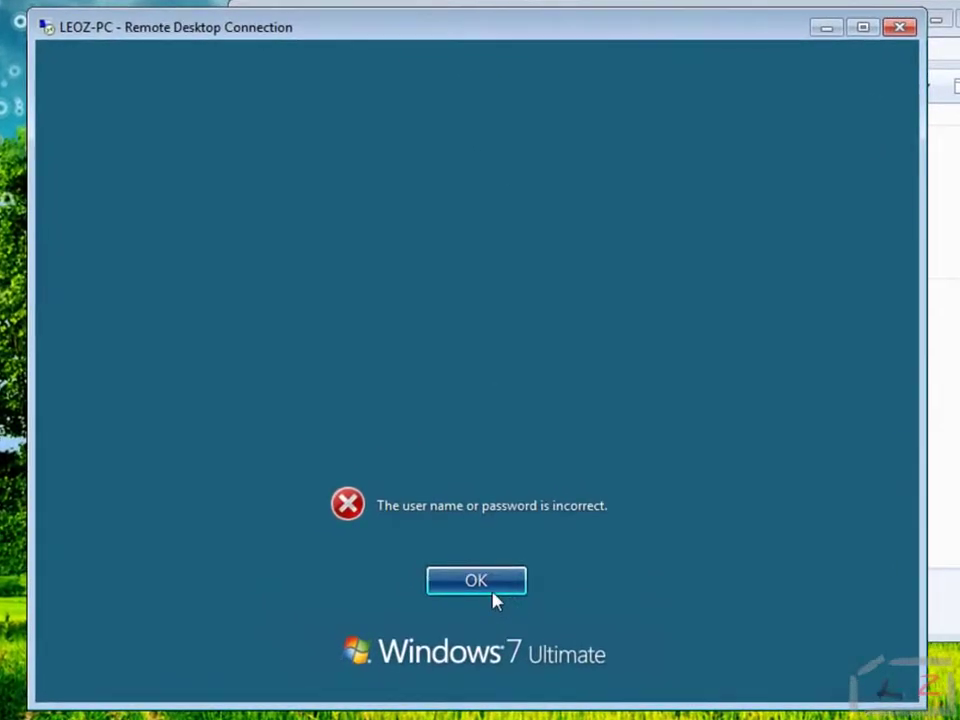
pyautogui.click(470, 522)
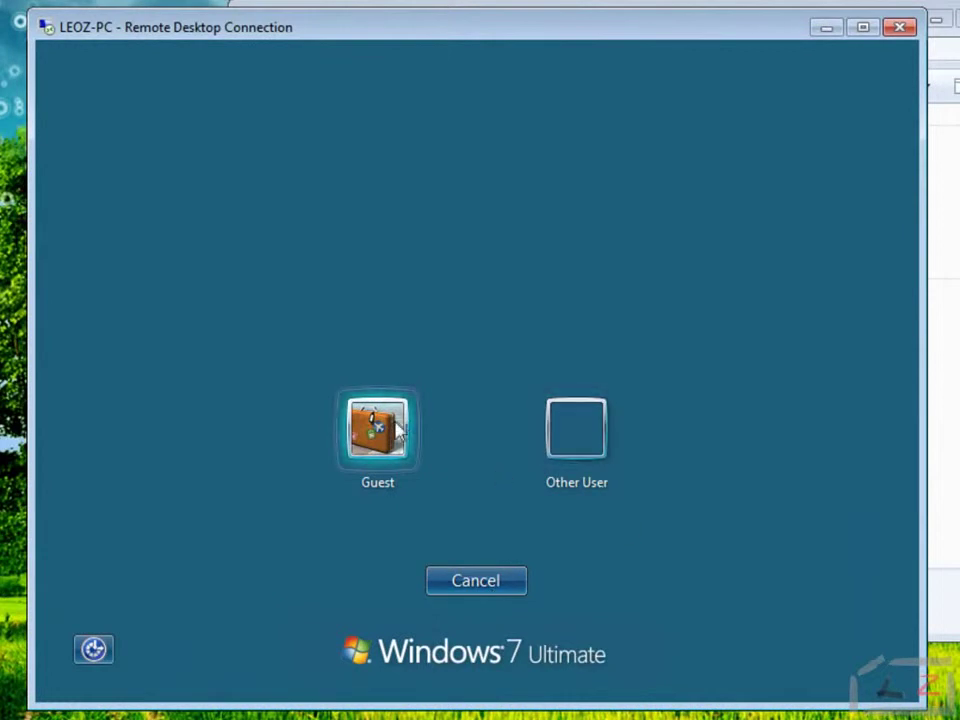
pyautogui.click(390, 438)
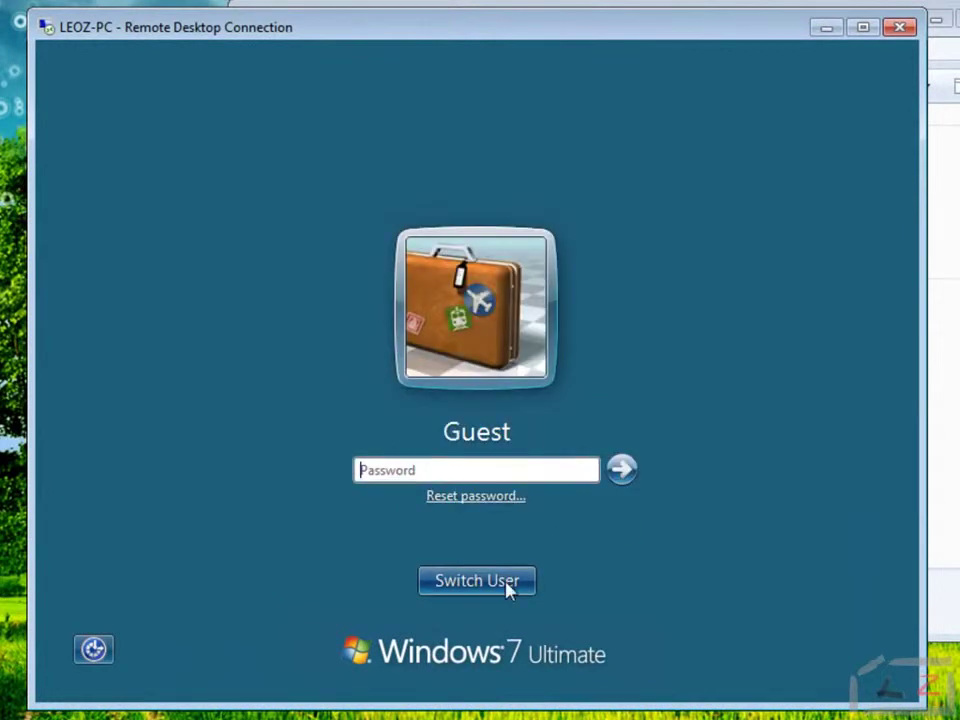
pyautogui.click(621, 472)
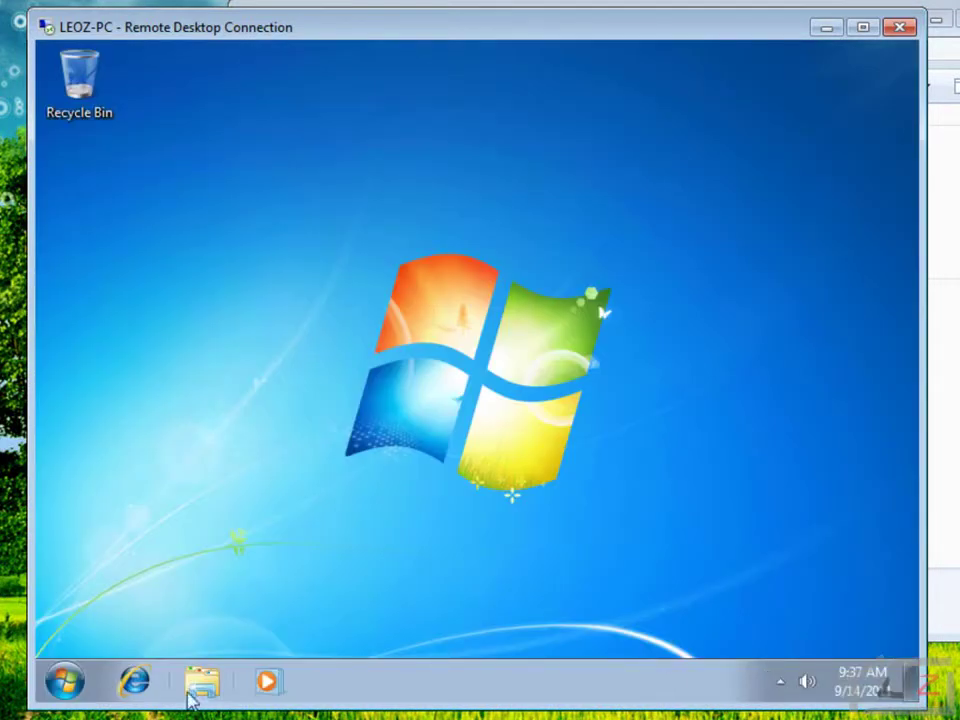
pyautogui.click(60, 685)
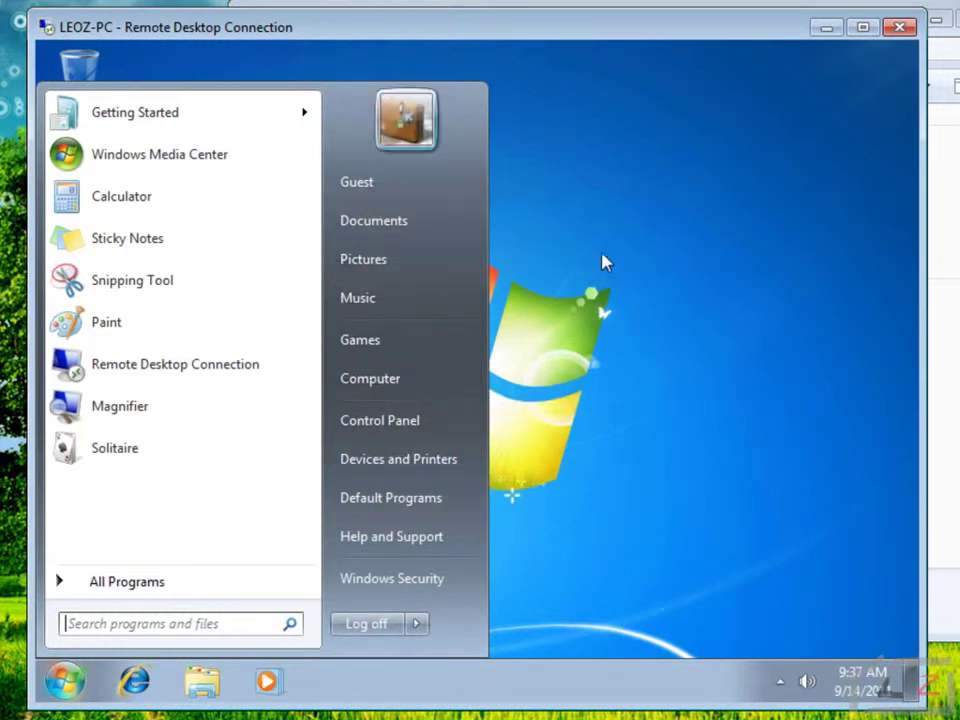
pyautogui.click(583, 246)
# Step: Create a text document with its default name on the remote desktop and open it for editing
pyautogui.rightClick(581, 240)
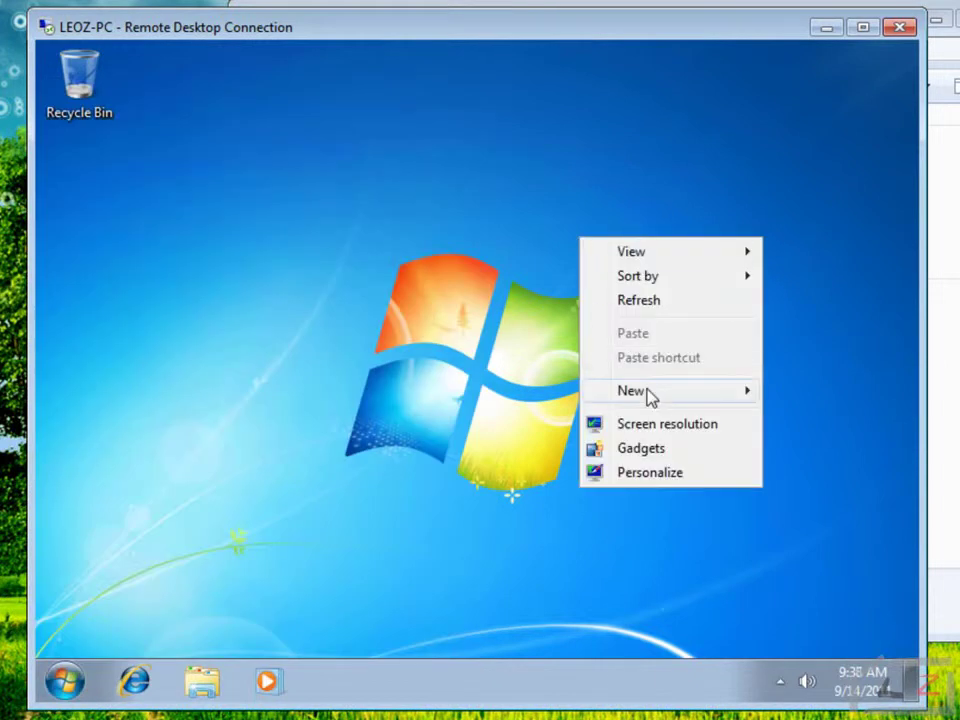
pyautogui.moveTo(647, 396)
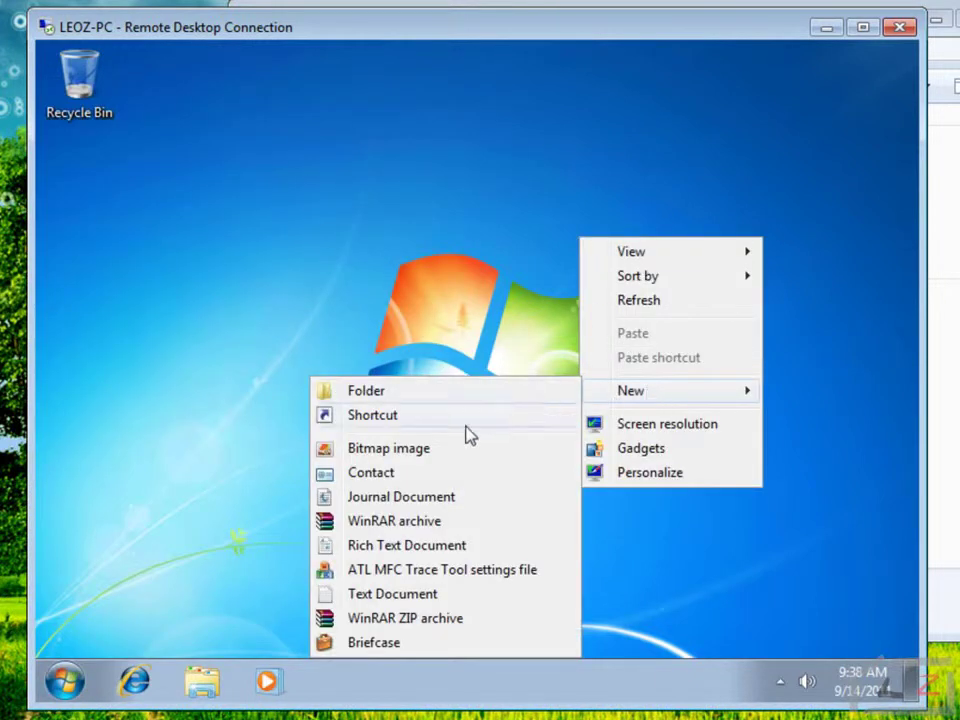
pyautogui.click(400, 602)
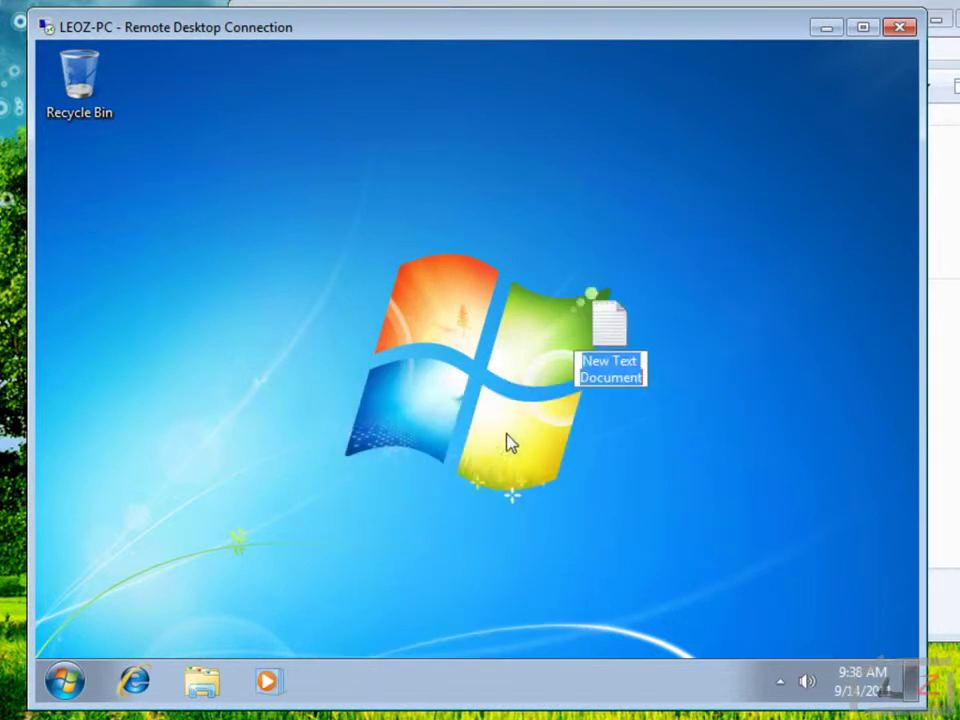
pyautogui.press('Return')
pyautogui.doubleClick(632, 360)
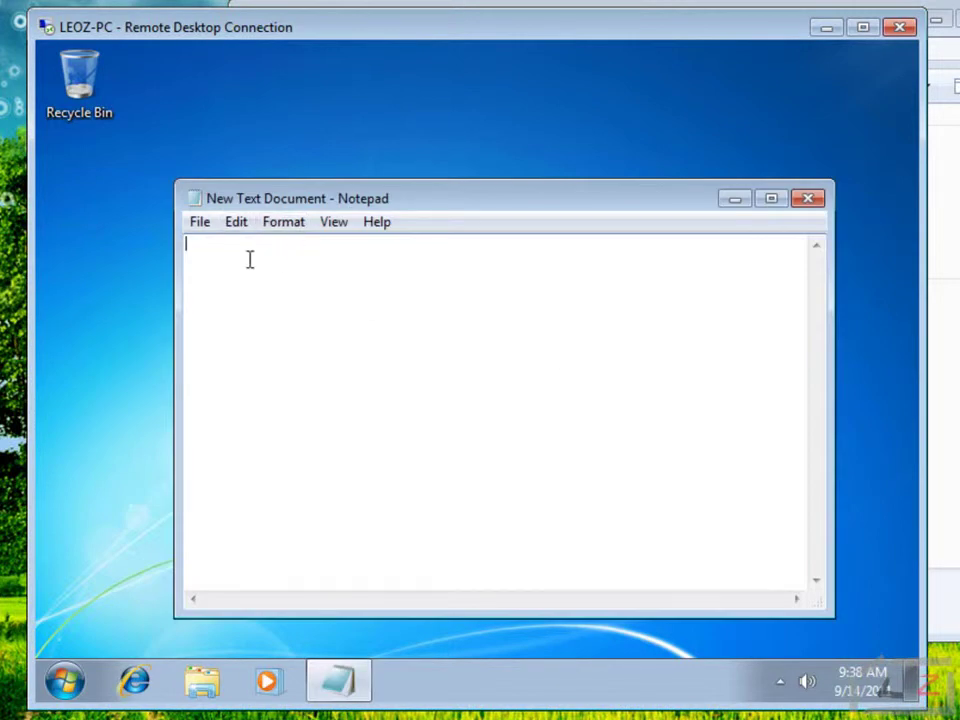
# Step: Write "hai Friends...." in the new text document, save it and close it
pyautogui.click(286, 224)
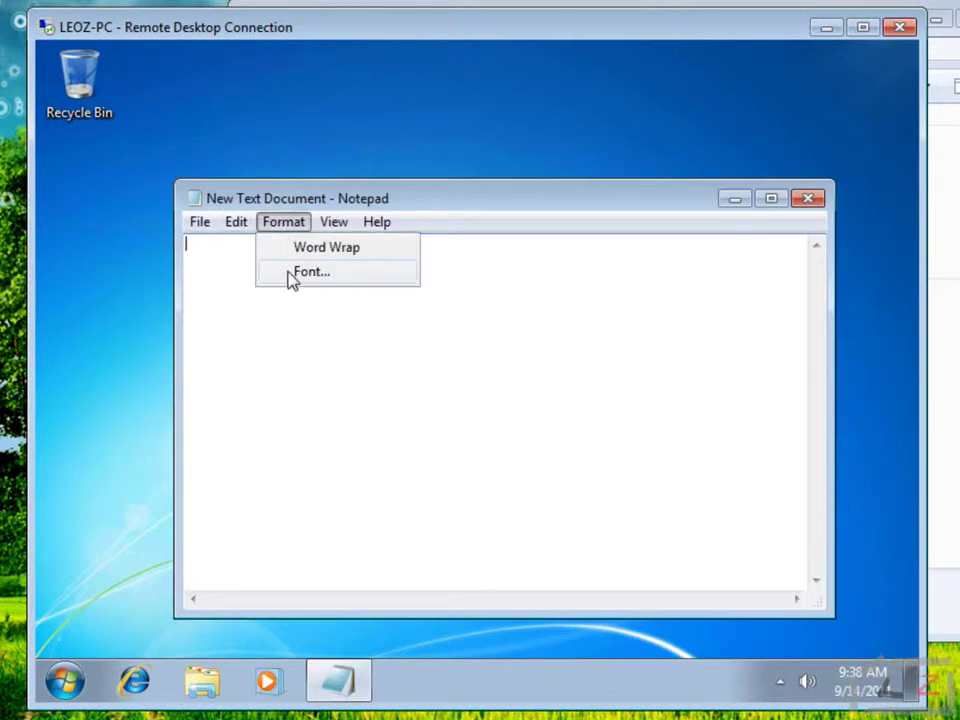
pyautogui.click(474, 274)
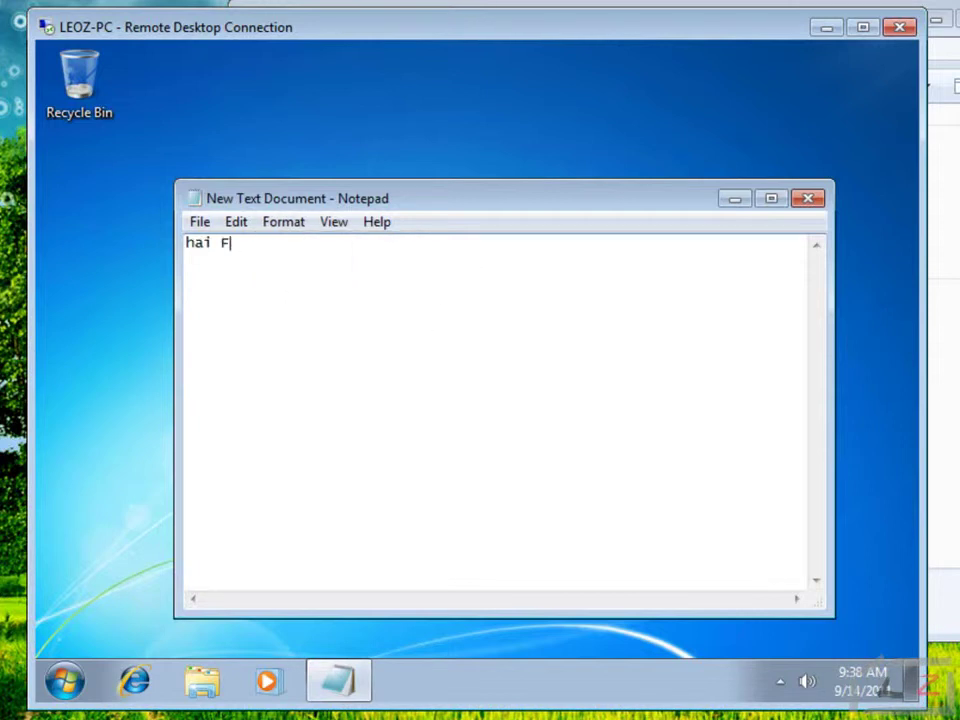
pyautogui.write('hai Friends....')
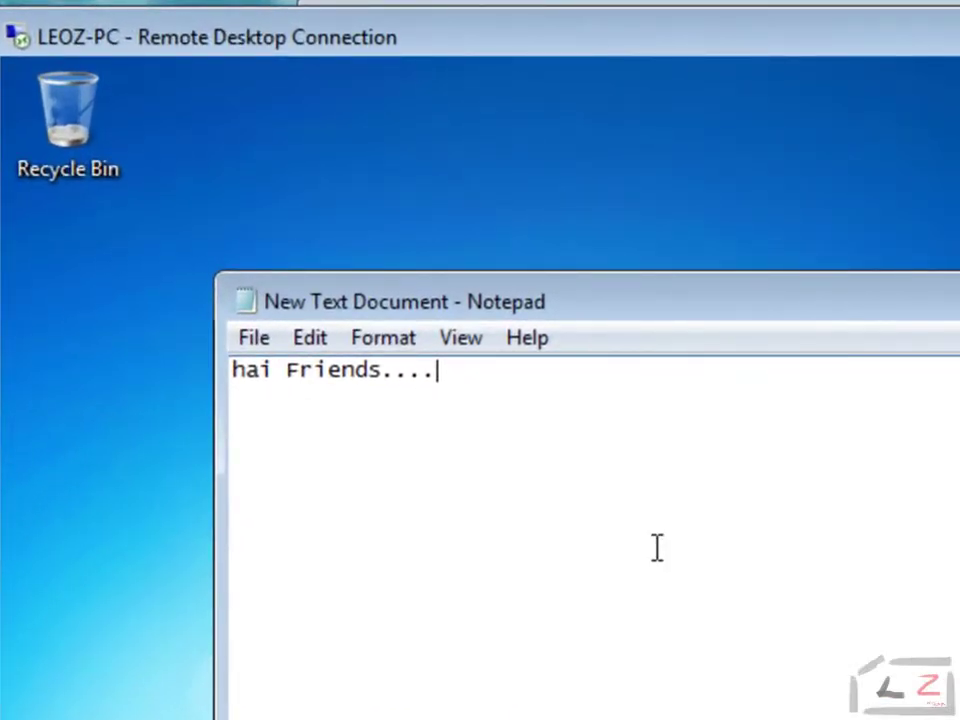
pyautogui.click(345, 386)
pyautogui.moveTo(488, 380); pyautogui.dragTo(231, 379)
pyautogui.click(396, 431)
pyautogui.click(266, 350)
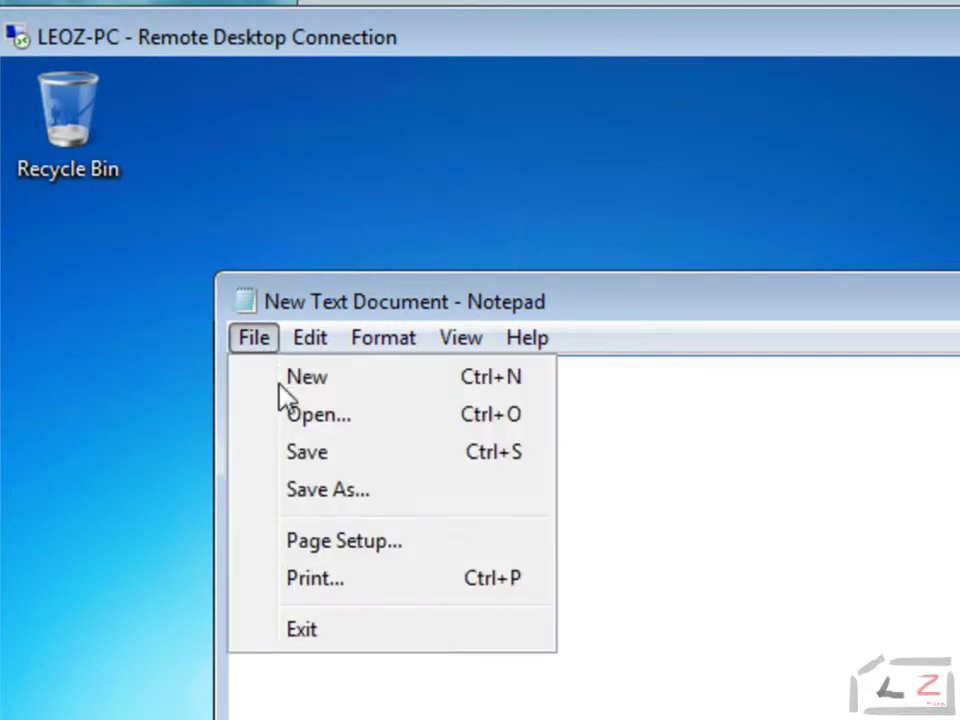
pyautogui.click(316, 452)
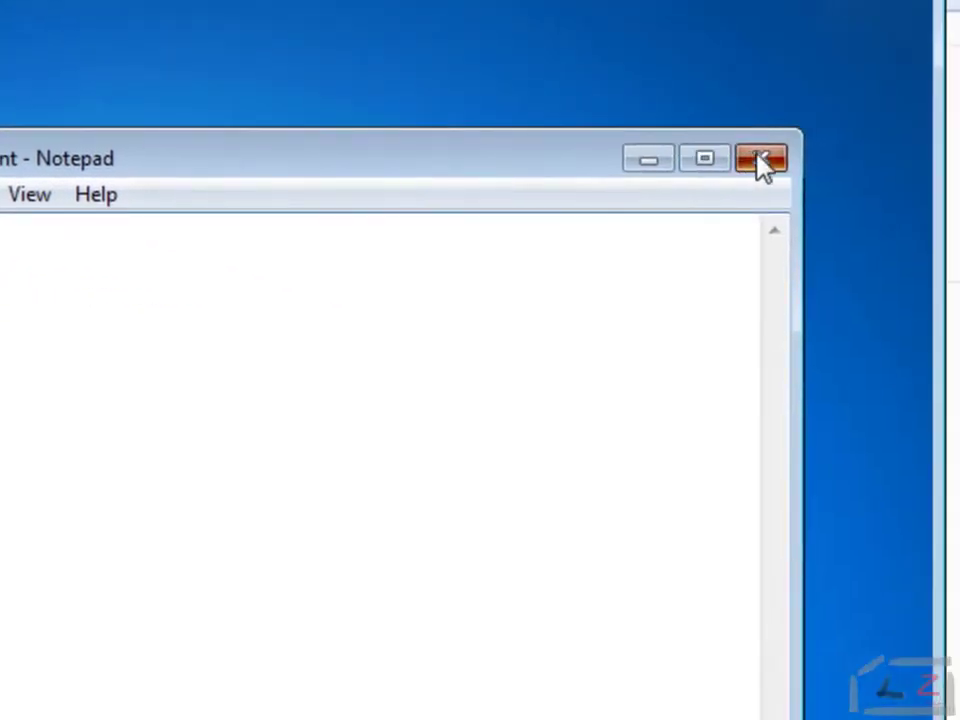
pyautogui.click(762, 160)
# Step: Move the text document higher on the remote desktop and rename it "wirtten in remote mode"
pyautogui.moveTo(476, 354); pyautogui.dragTo(476, 189)
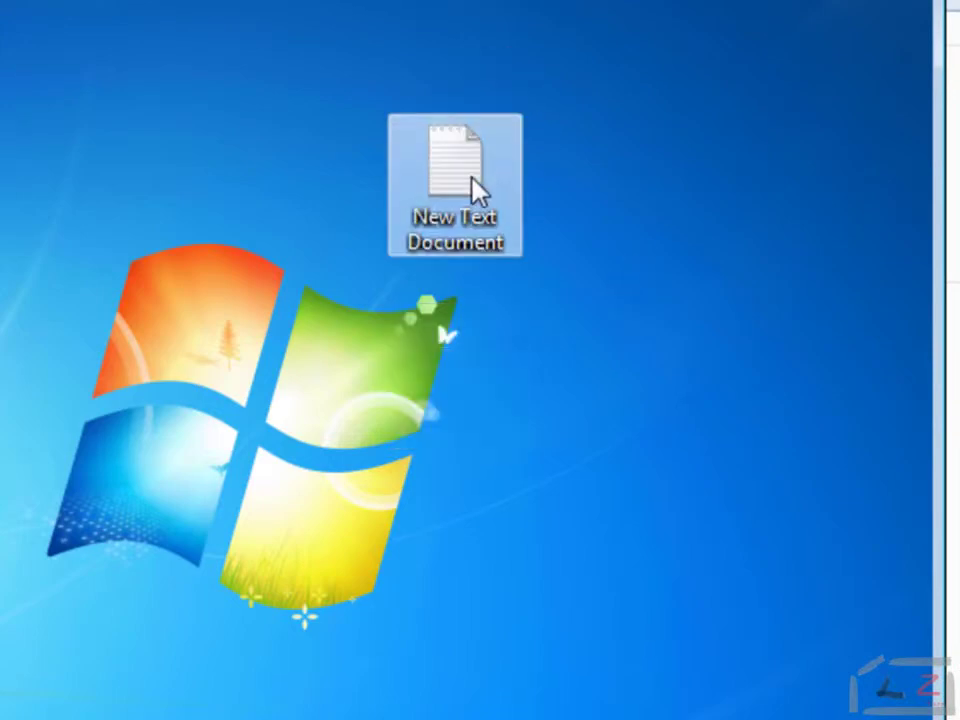
pyautogui.press('F2')
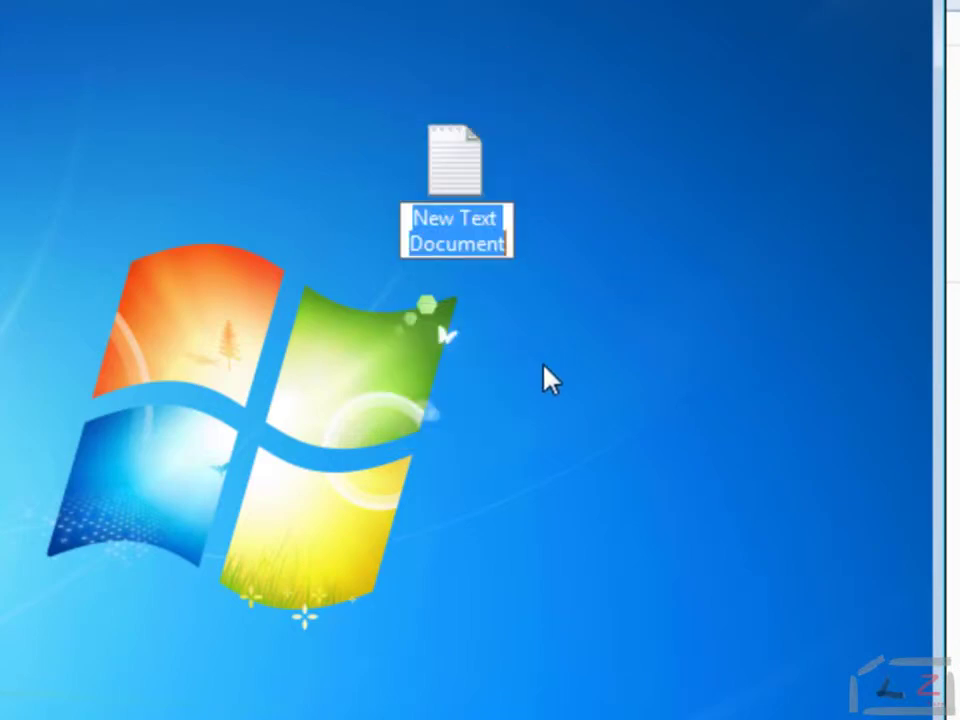
pyautogui.write('wirtten in re')
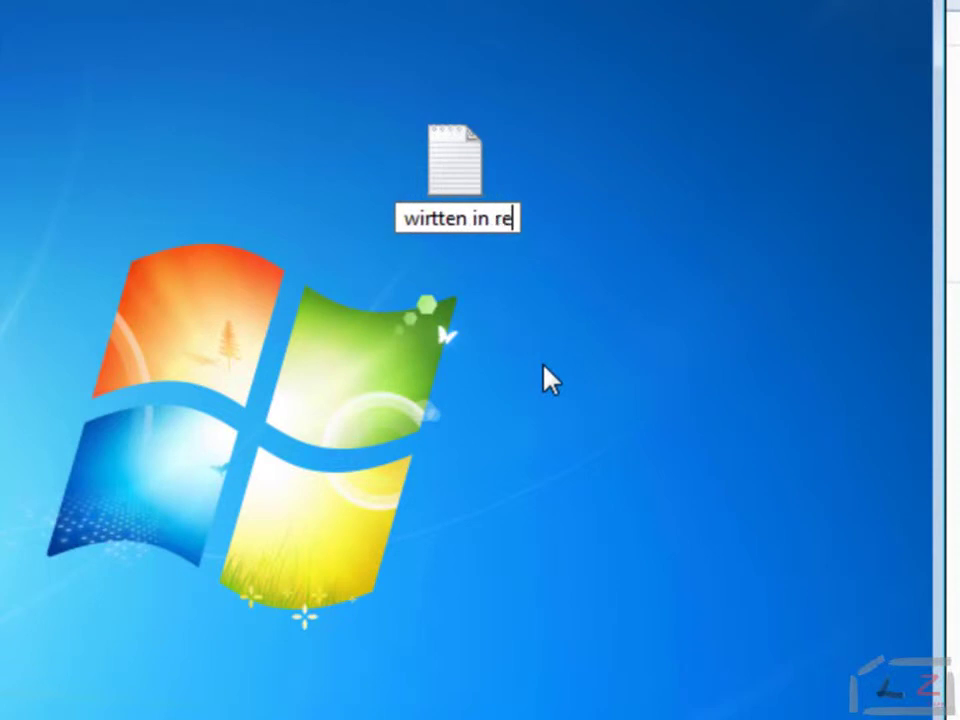
pyautogui.write('mote mode..')
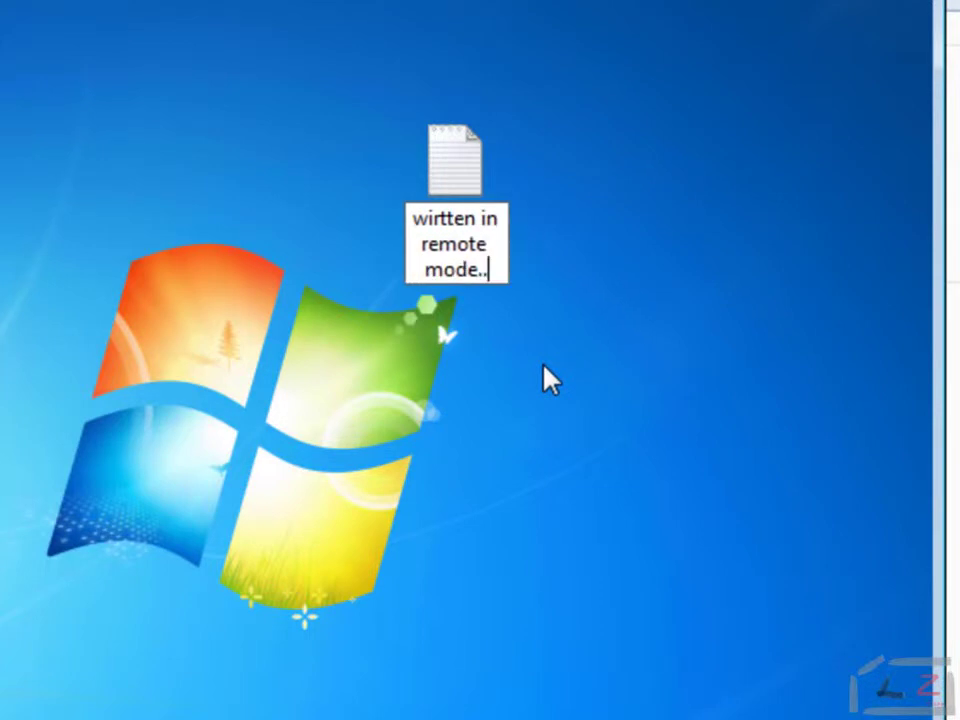
pyautogui.press('BackSpace')
pyautogui.press('BackSpace')
pyautogui.press('Return')
pyautogui.click(439, 336)
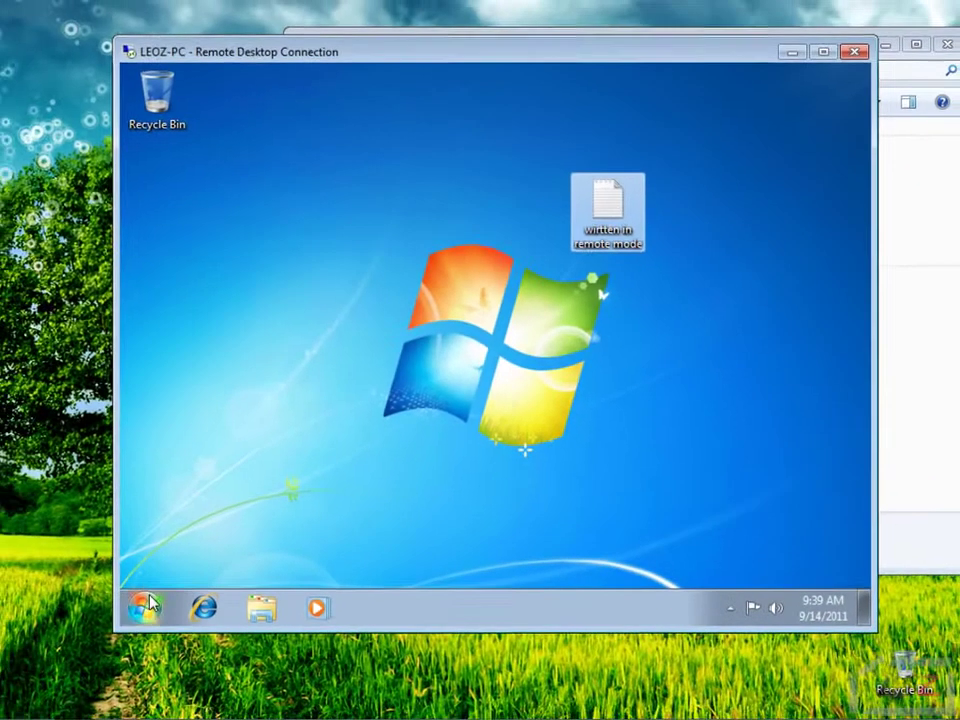
pyautogui.click(145, 607)
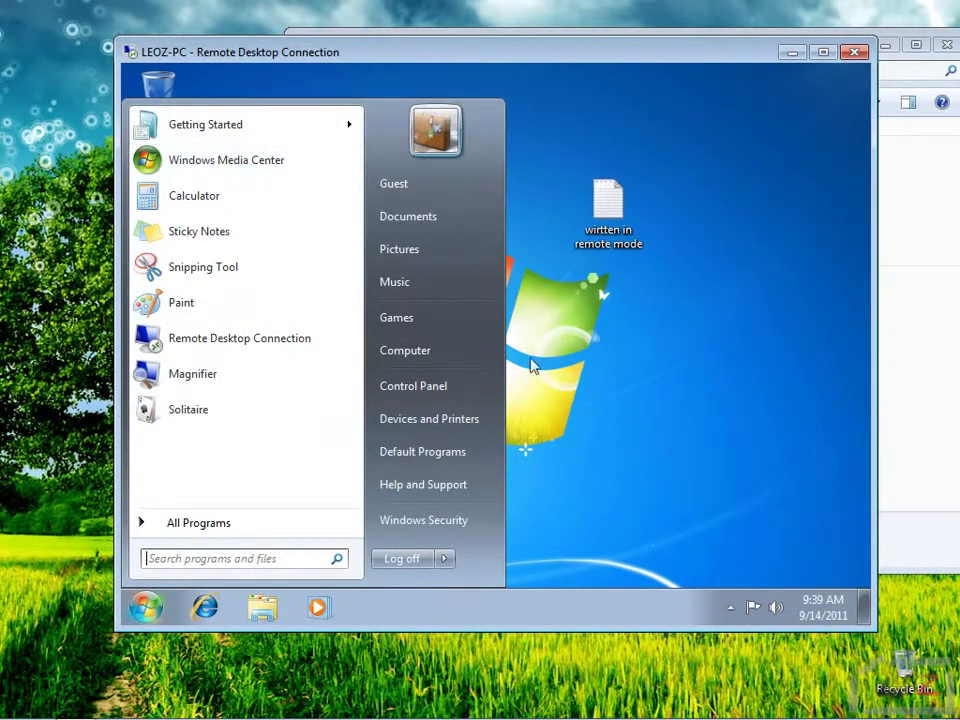
pyautogui.click(546, 328)
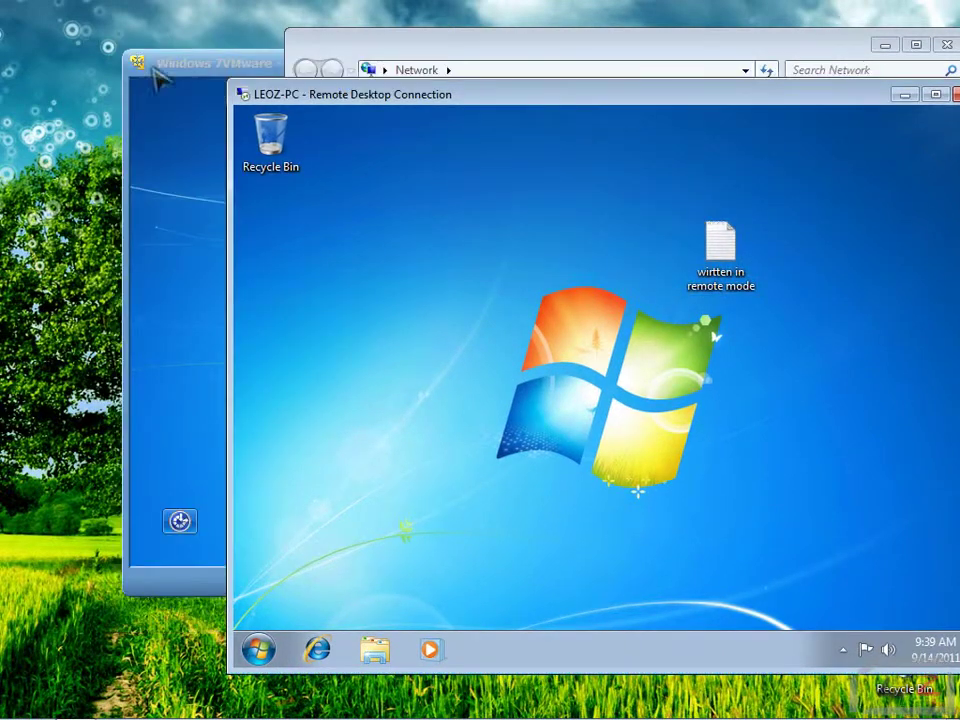
# Step: Switch to VMware Player, log on to the virtual machine as Guest, and move the "wirtten in remote mode" document toward the desktop's upper edge
pyautogui.click(171, 120)
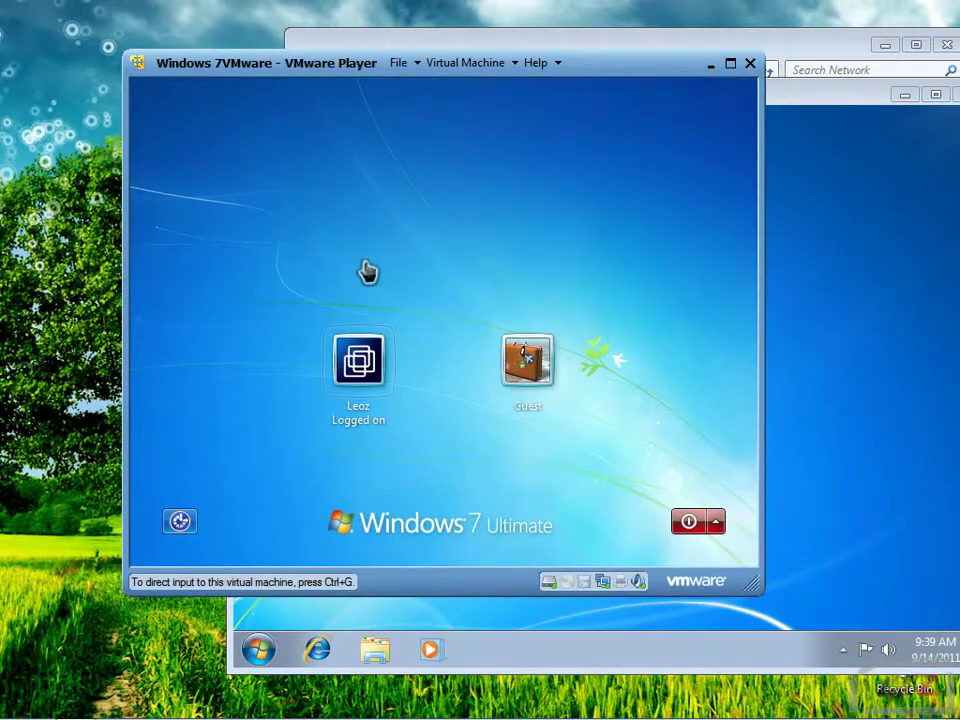
pyautogui.click(376, 272)
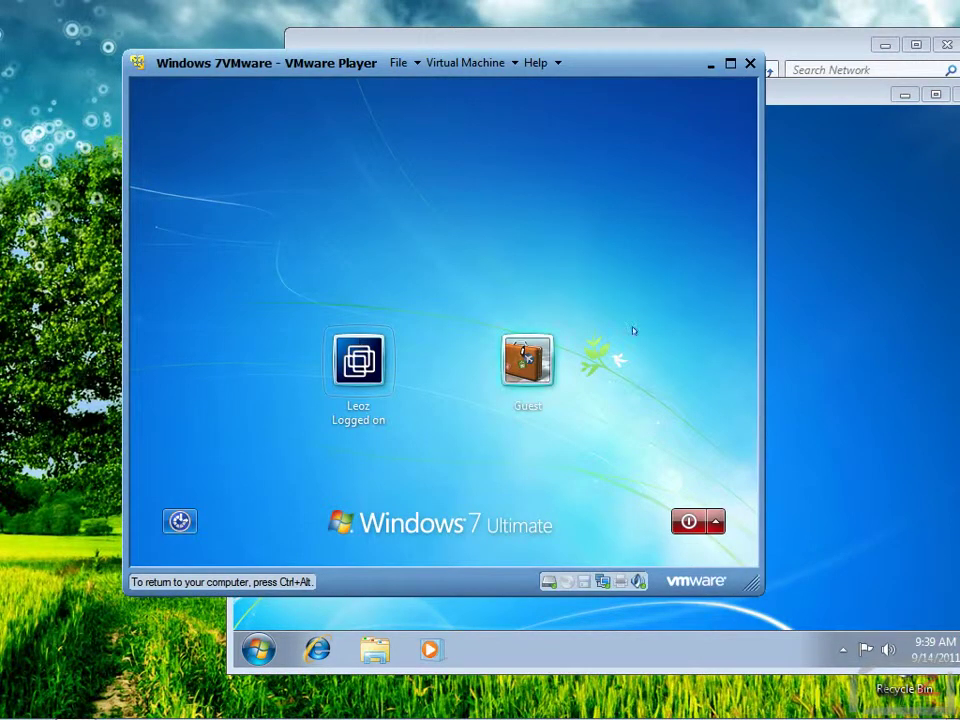
pyautogui.press('Return')
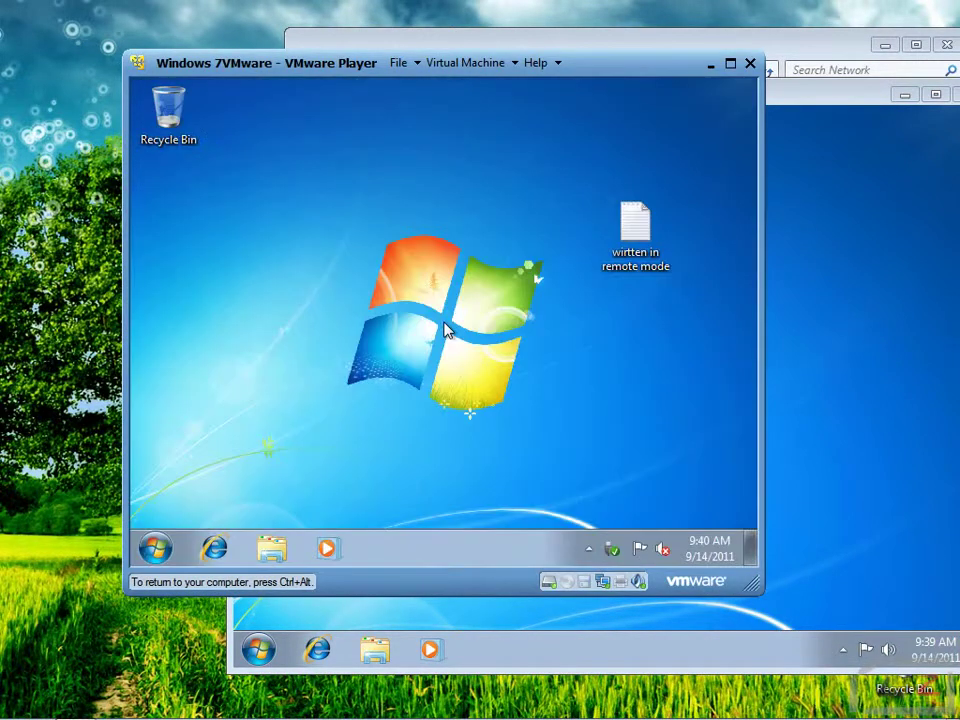
pyautogui.moveTo(655, 255); pyautogui.dragTo(506, 208)
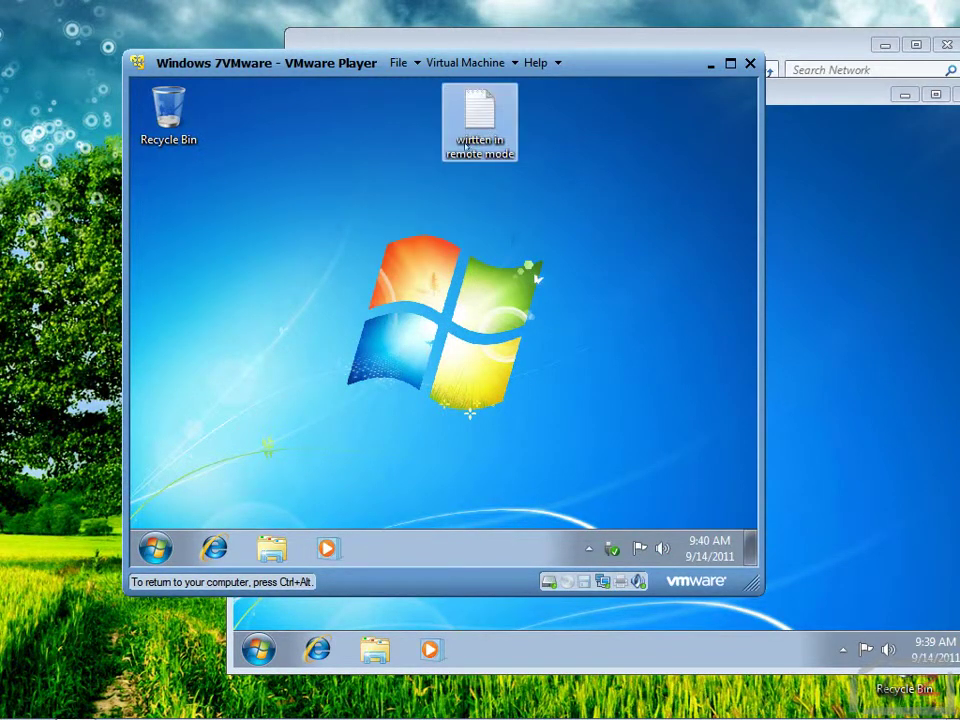
# Step: Dismiss the ended remote session's message, and move the "wirtten in remote mode" document closer to the virtual machine's Recycle Bin
pyautogui.click(822, 280)
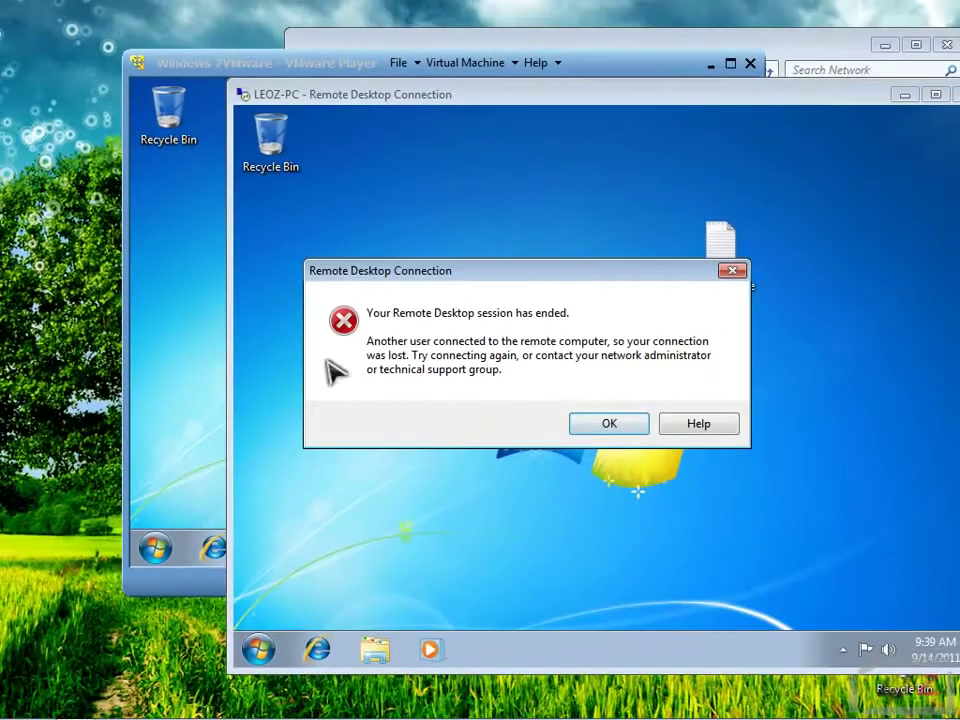
pyautogui.click(583, 426)
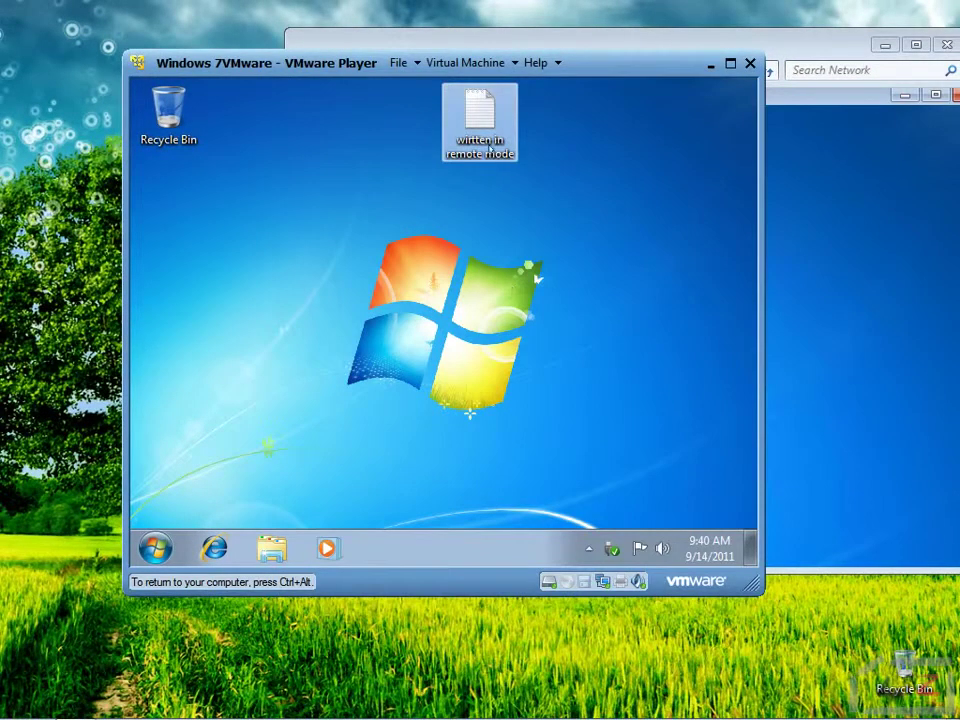
pyautogui.moveTo(288, 251); pyautogui.dragTo(351, 182)
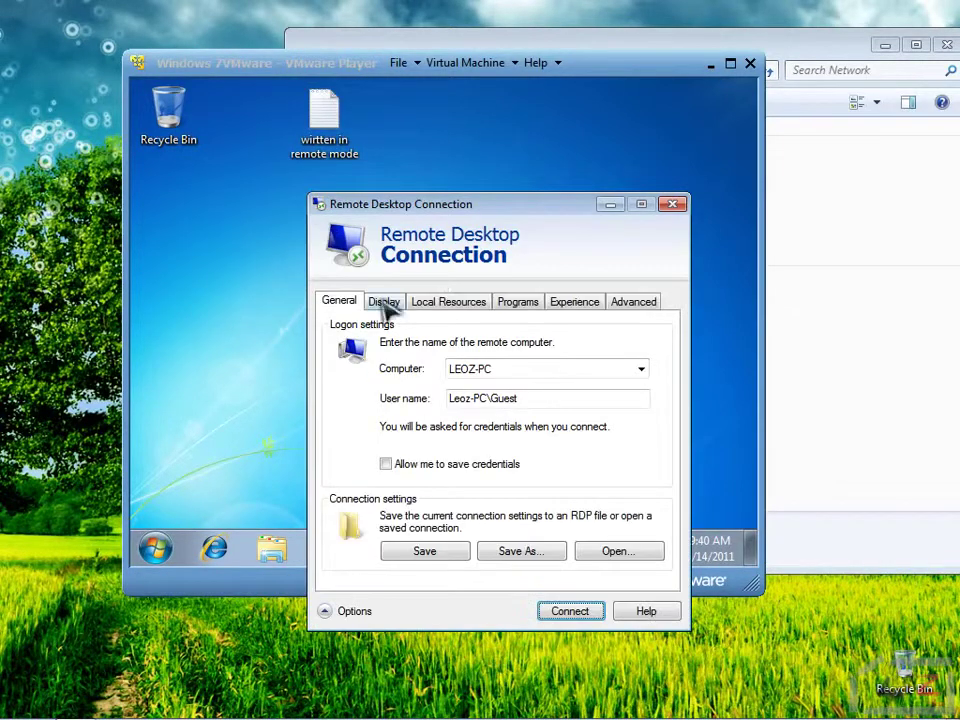
pyautogui.moveTo(452, 211); pyautogui.dragTo(513, 213)
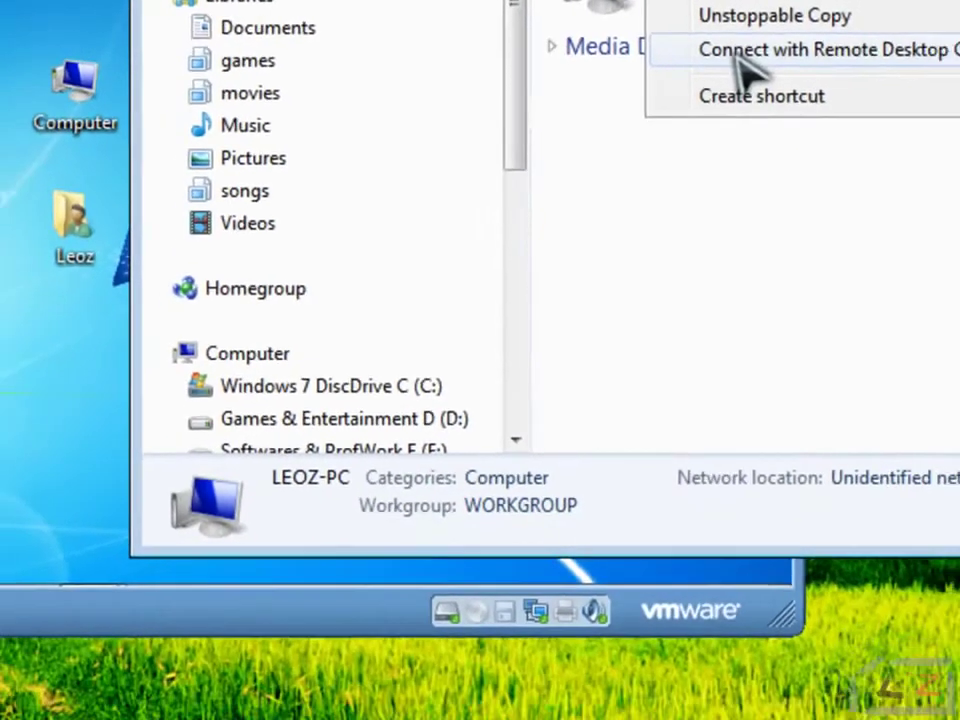
# Step: Start a Remote Desktop connection to LEOZ-PC, show its shared-resource details, continue with the Guest account and accept the unverified certificate
pyautogui.click(464, 366)
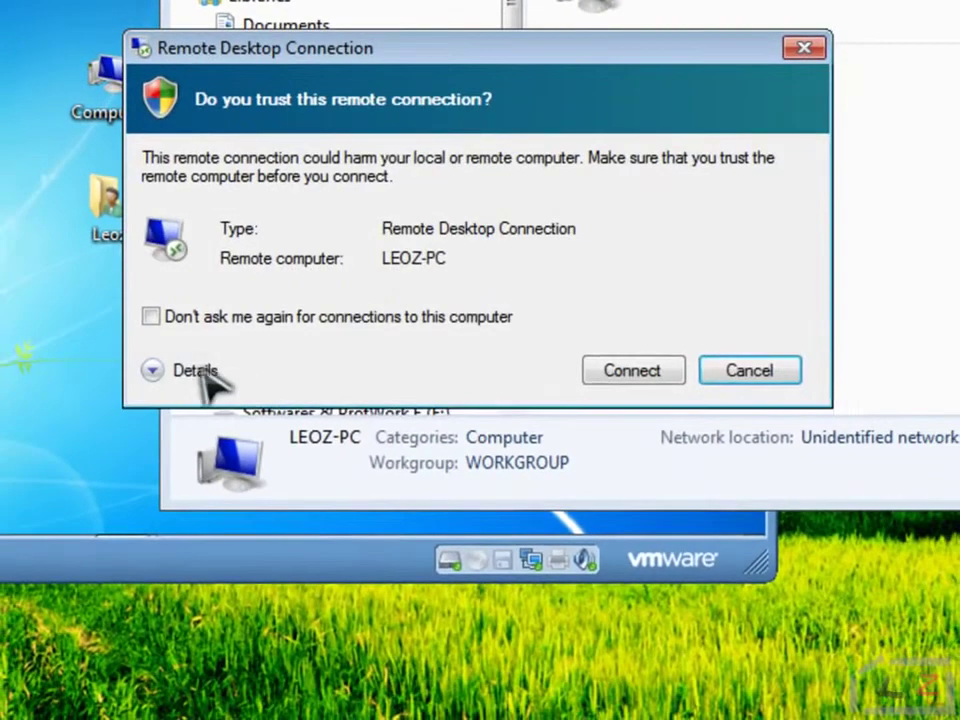
pyautogui.hotkey('alt', 'd')
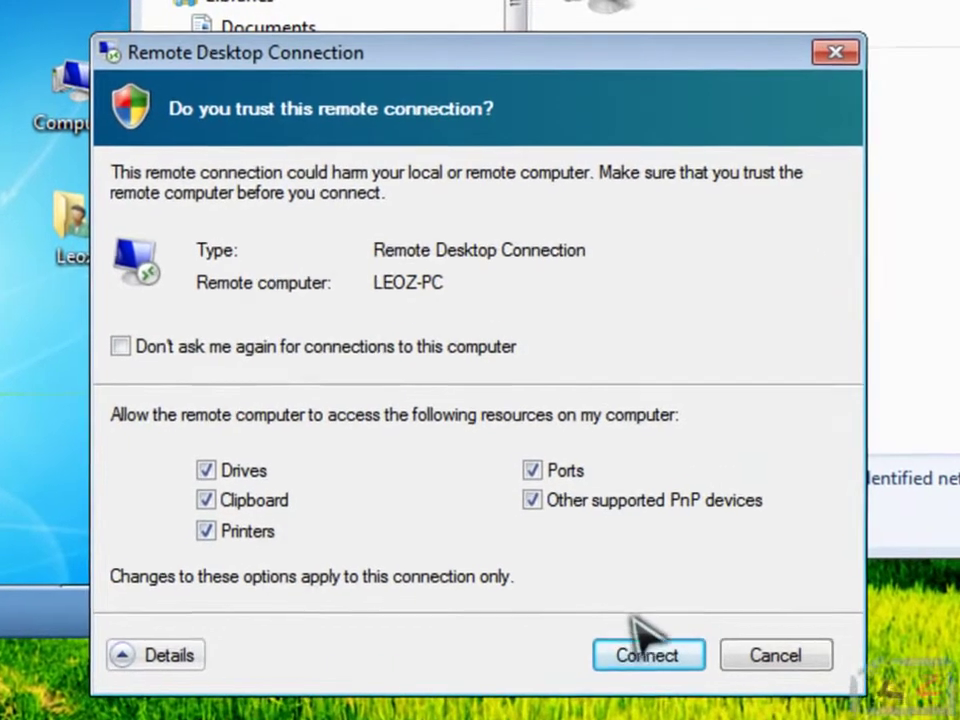
pyautogui.click(651, 668)
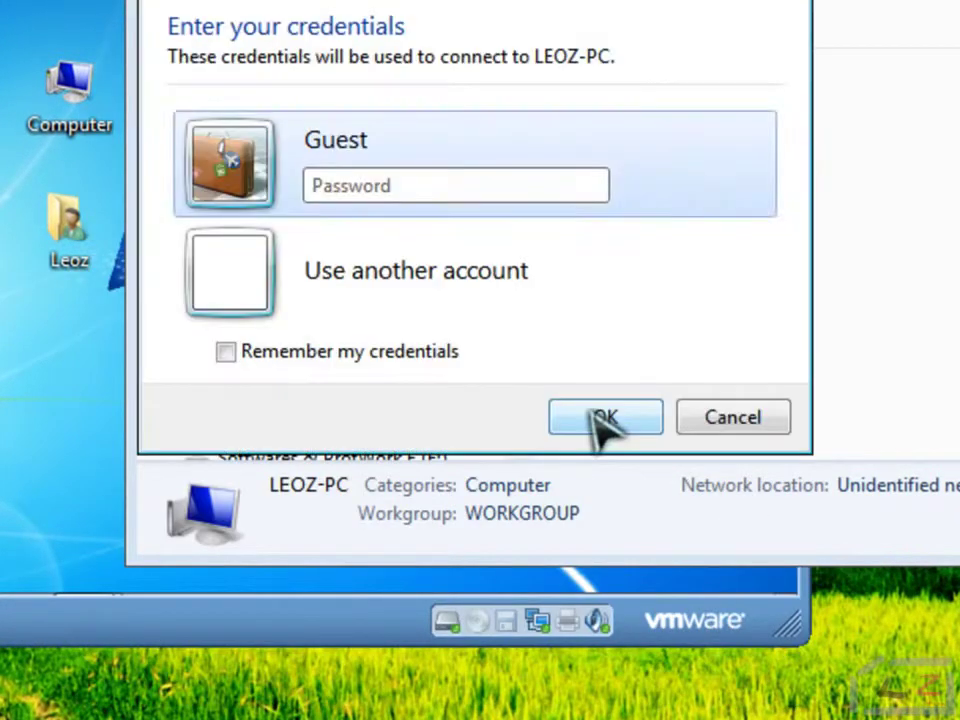
pyautogui.click(598, 416)
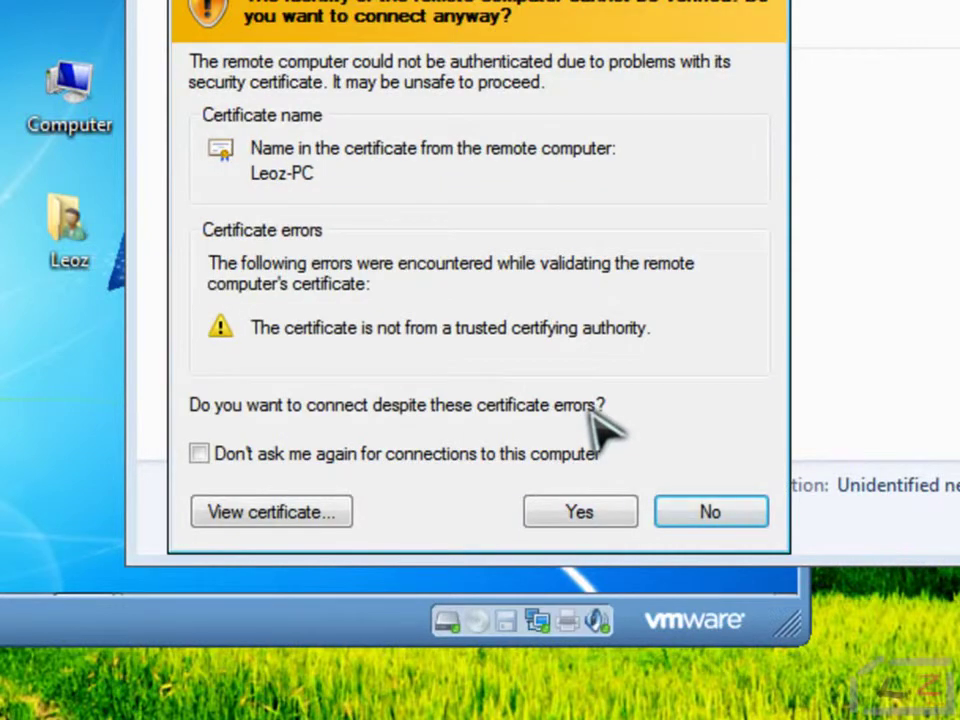
pyautogui.click(579, 512)
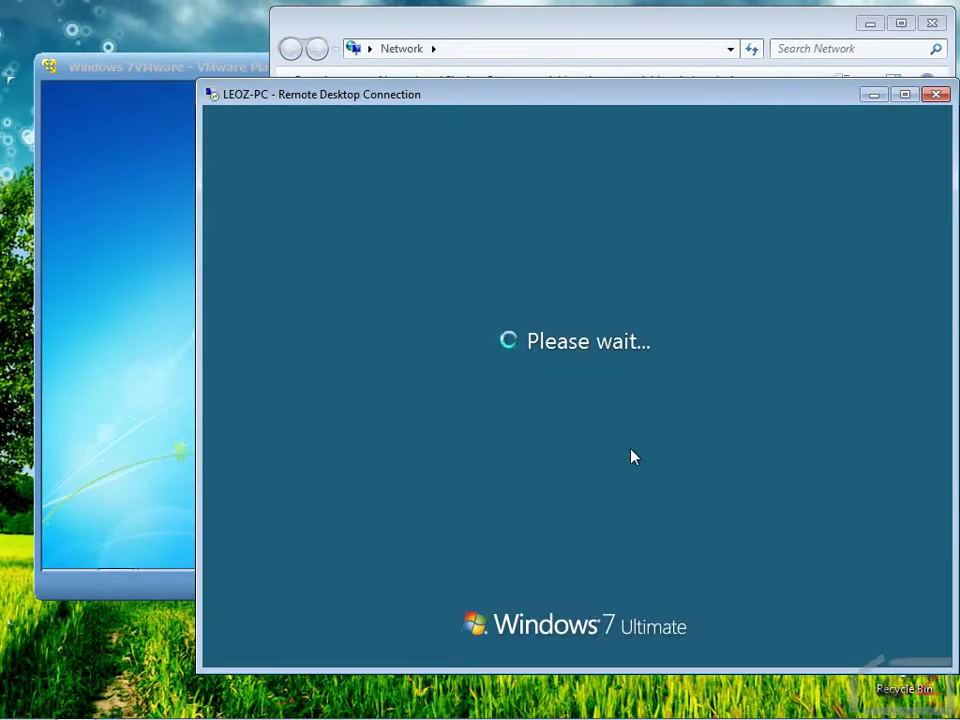
# Step: Try to log on through Other User with the virtual machine's signed-in account name and no password, and return to account selection
pyautogui.click(578, 570)
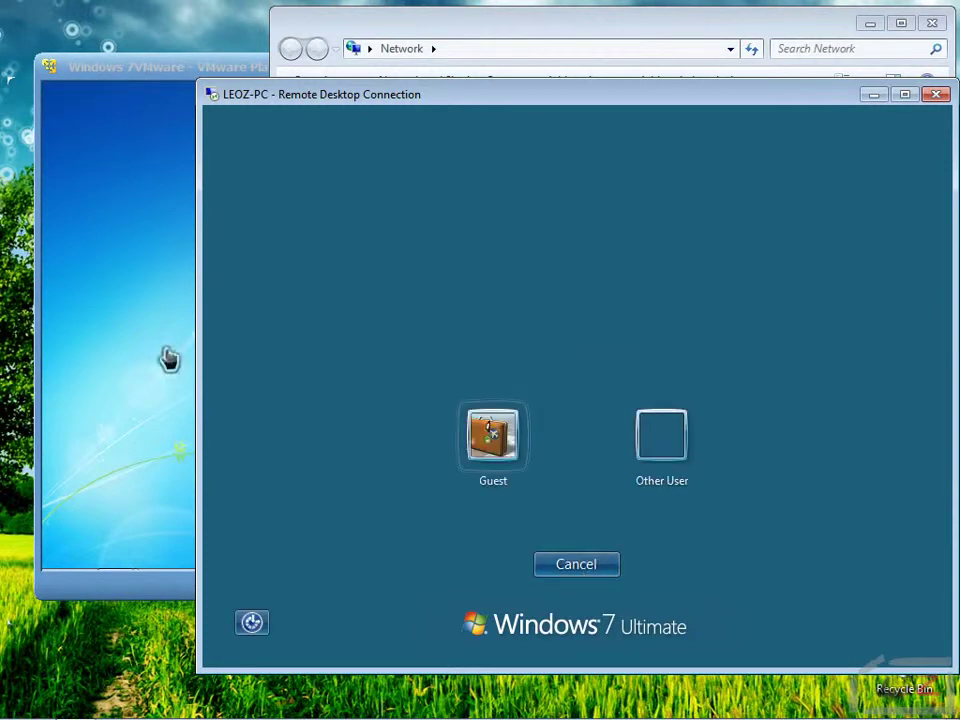
pyautogui.click(140, 250)
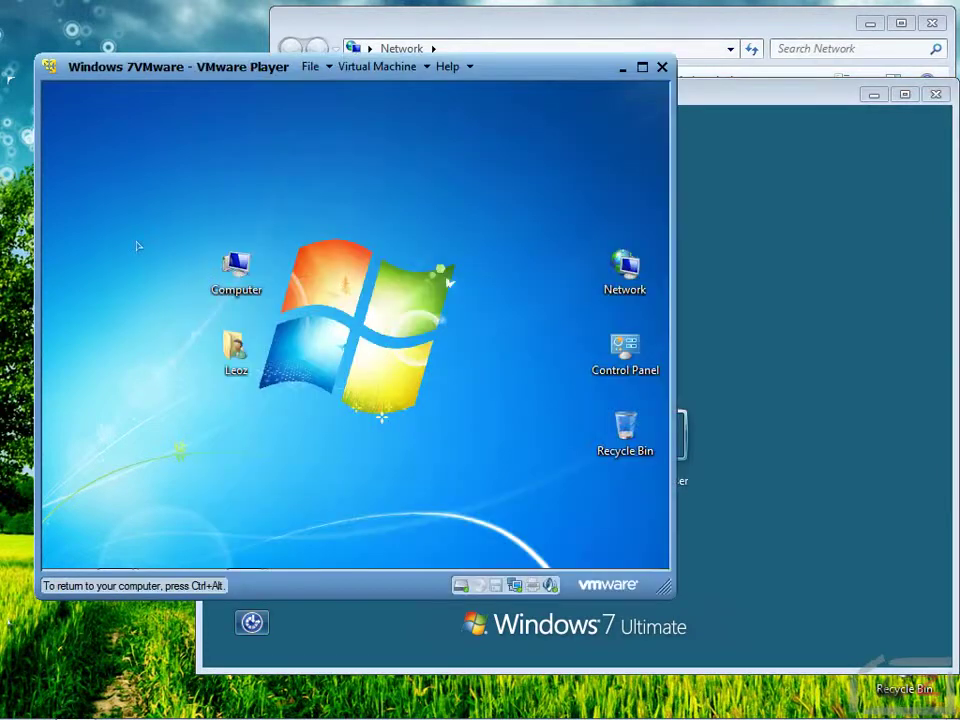
pyautogui.click(830, 336)
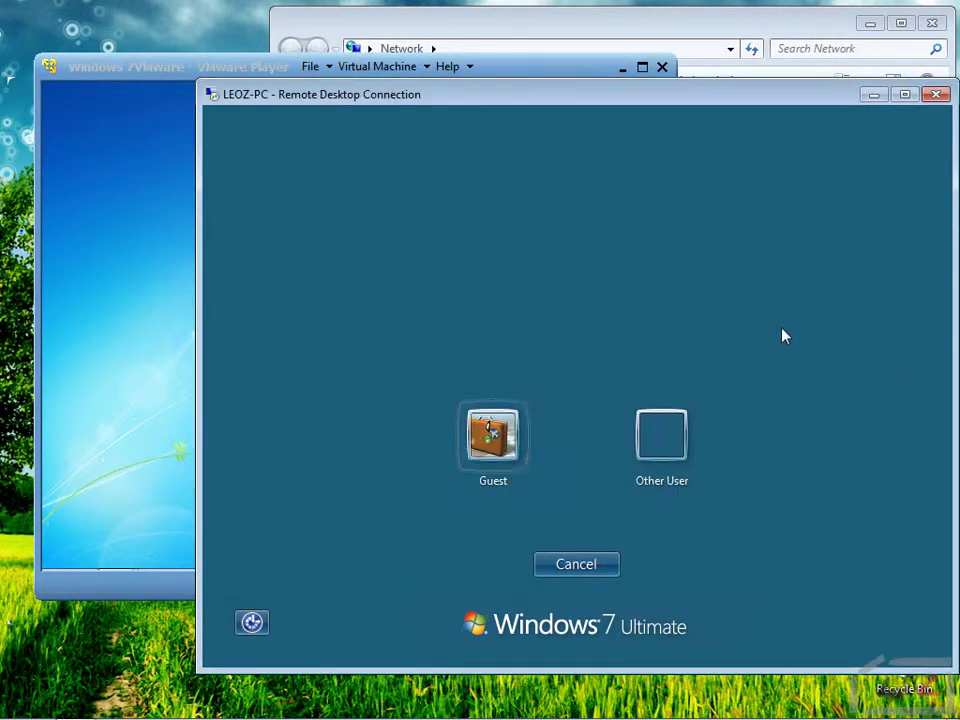
pyautogui.click(679, 448)
pyautogui.click(639, 456)
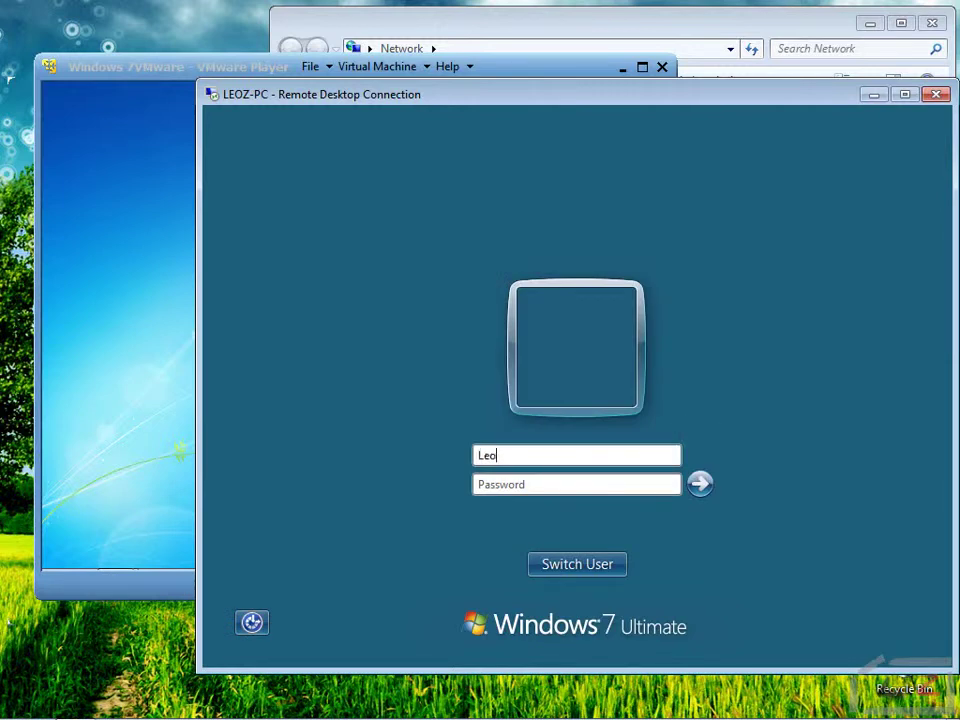
pyautogui.click(703, 482)
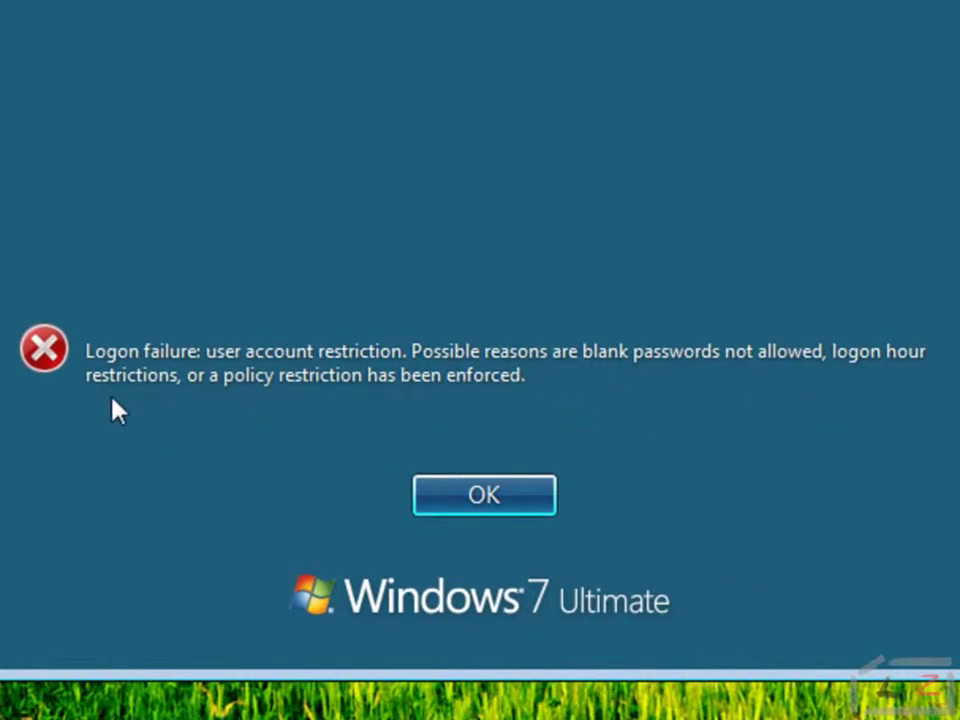
pyautogui.click(527, 490)
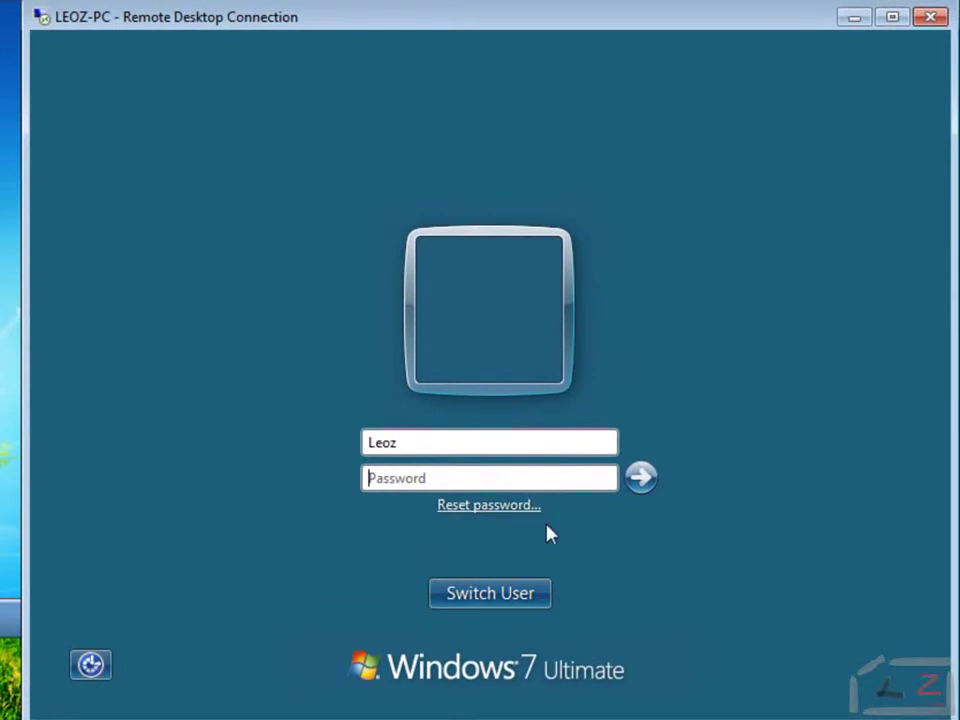
pyautogui.click(514, 597)
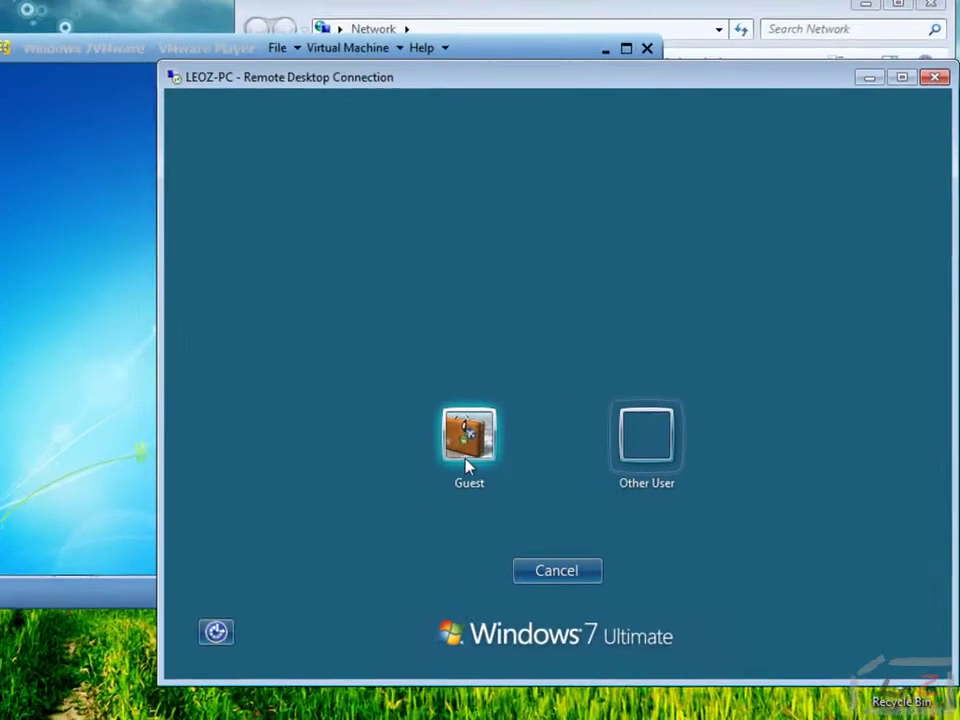
# Step: Log on to the remote computer as Guest and agree to disconnect the user currently logged on
pyautogui.click(387, 455)
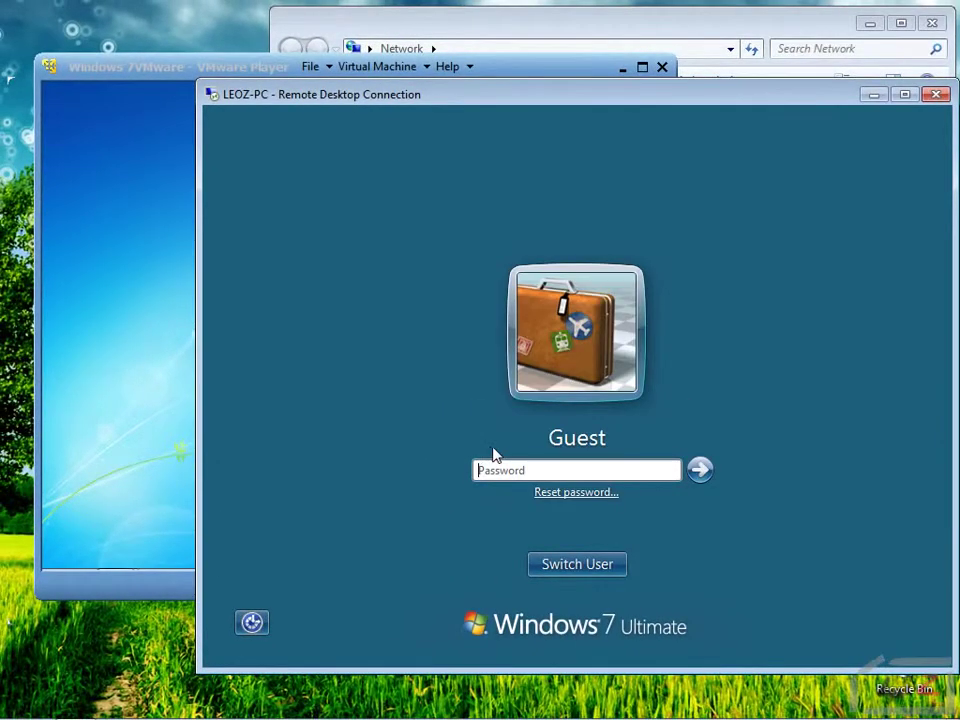
pyautogui.click(703, 472)
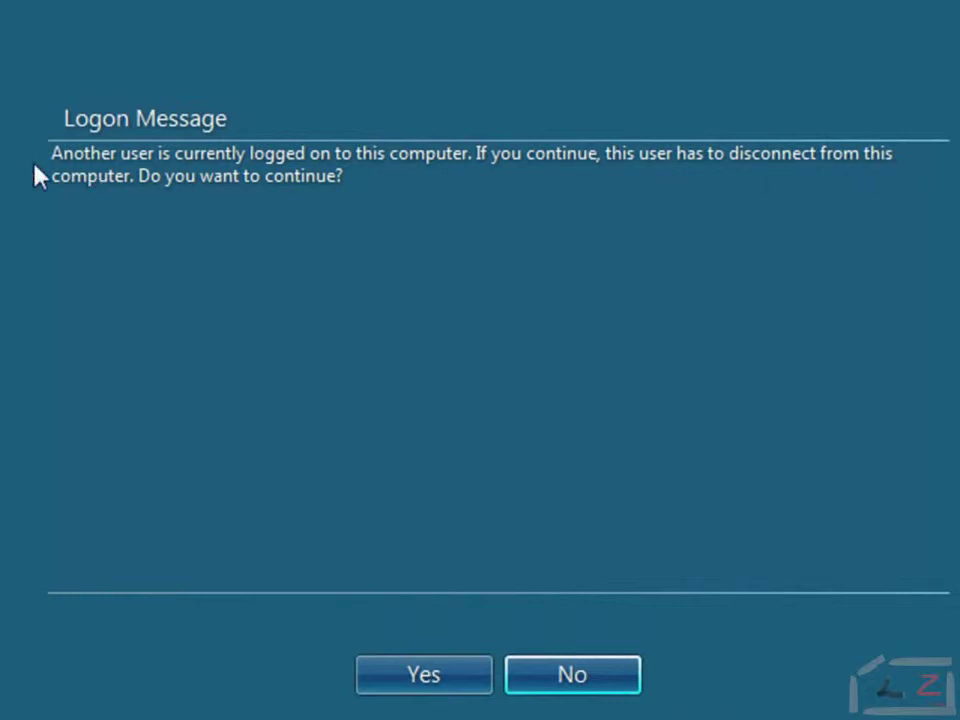
pyautogui.click(403, 680)
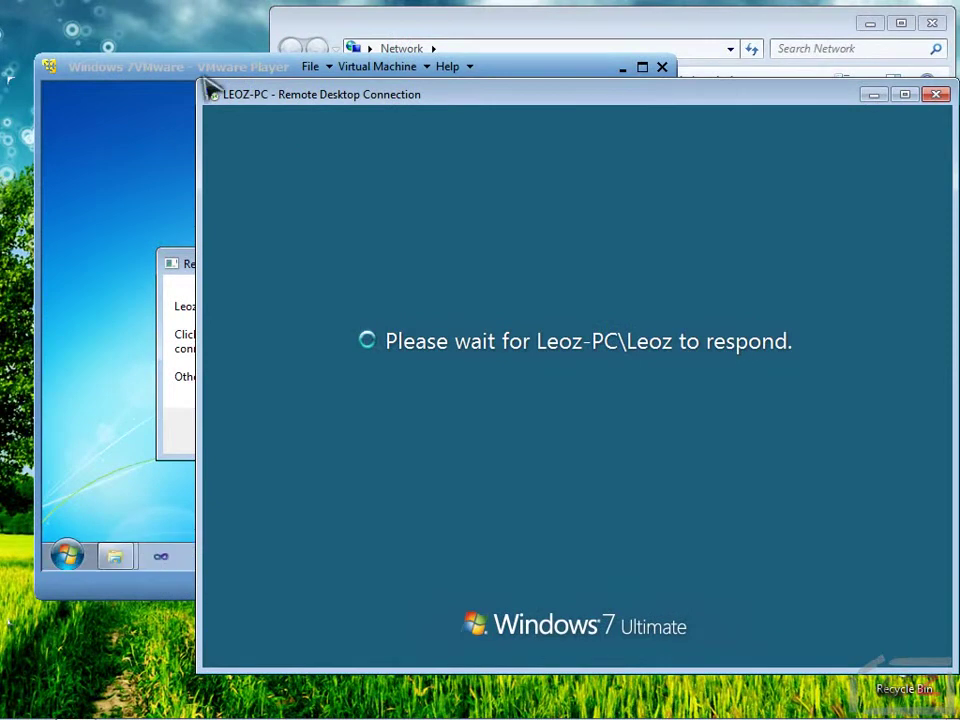
# Step: Switch to VMware Player to read Guest's connection request on the virtual machine, and return to the Remote Desktop Connection window
pyautogui.click(204, 72)
pyautogui.click(319, 356)
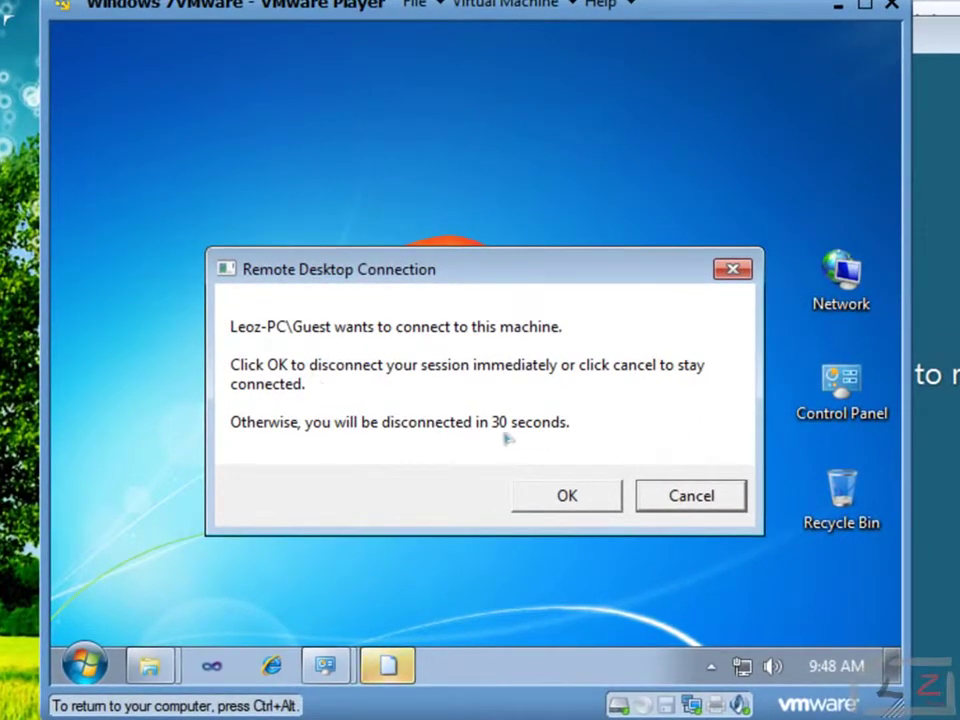
pyautogui.hotkey('ctrl', 'alt')
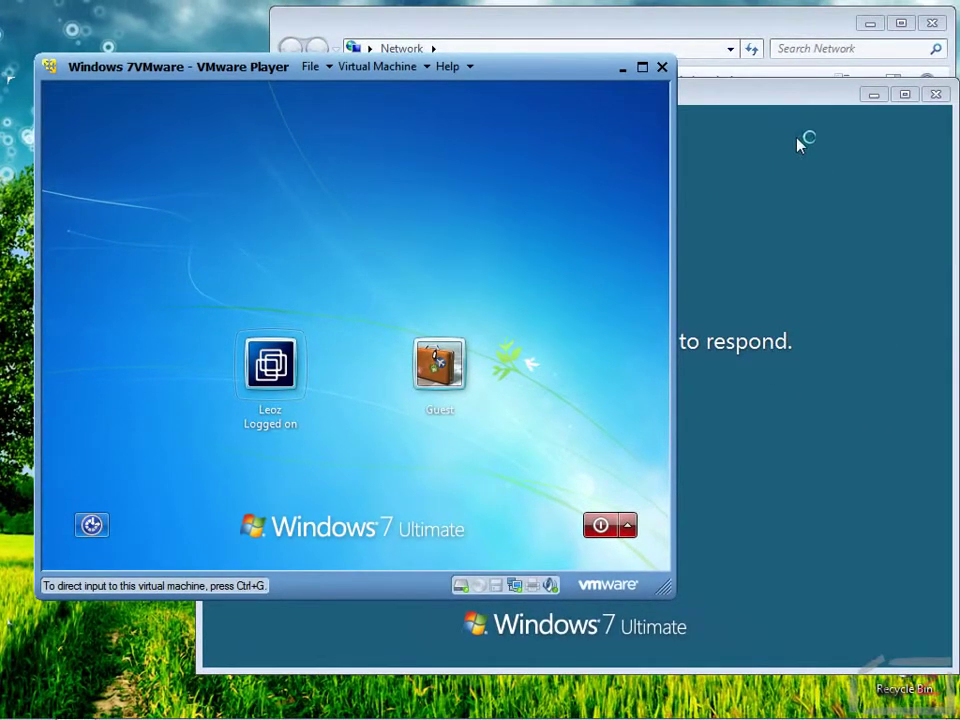
pyautogui.click(814, 97)
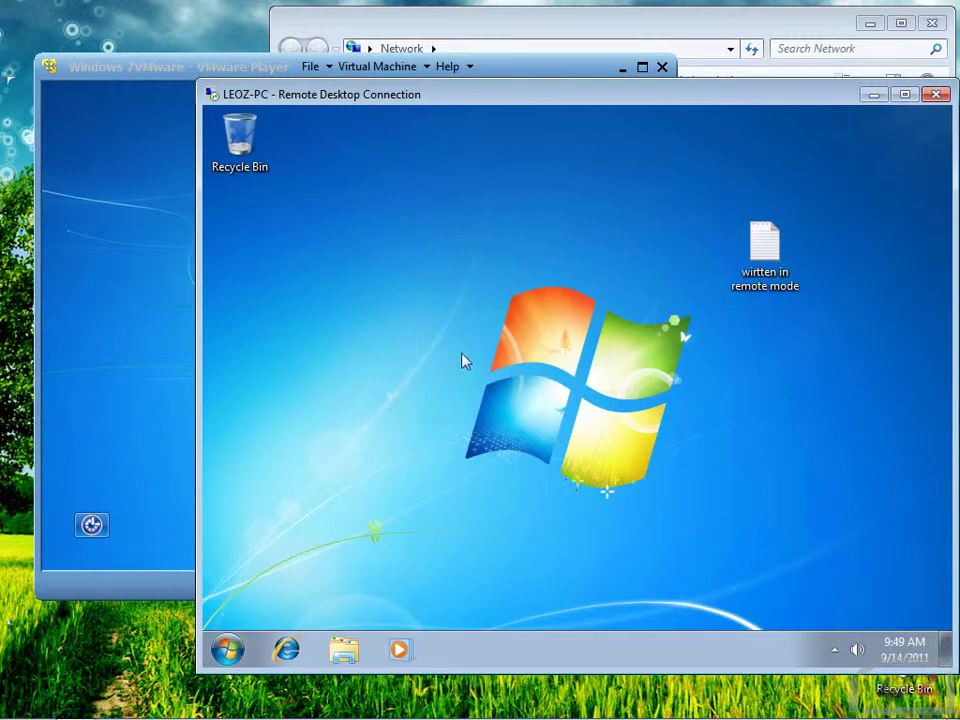
# Step: Move the Remote Desktop Connection window slightly higher, look at the remote Start menu's contents and refresh the remote desktop
pyautogui.moveTo(564, 110); pyautogui.dragTo(550, 81)
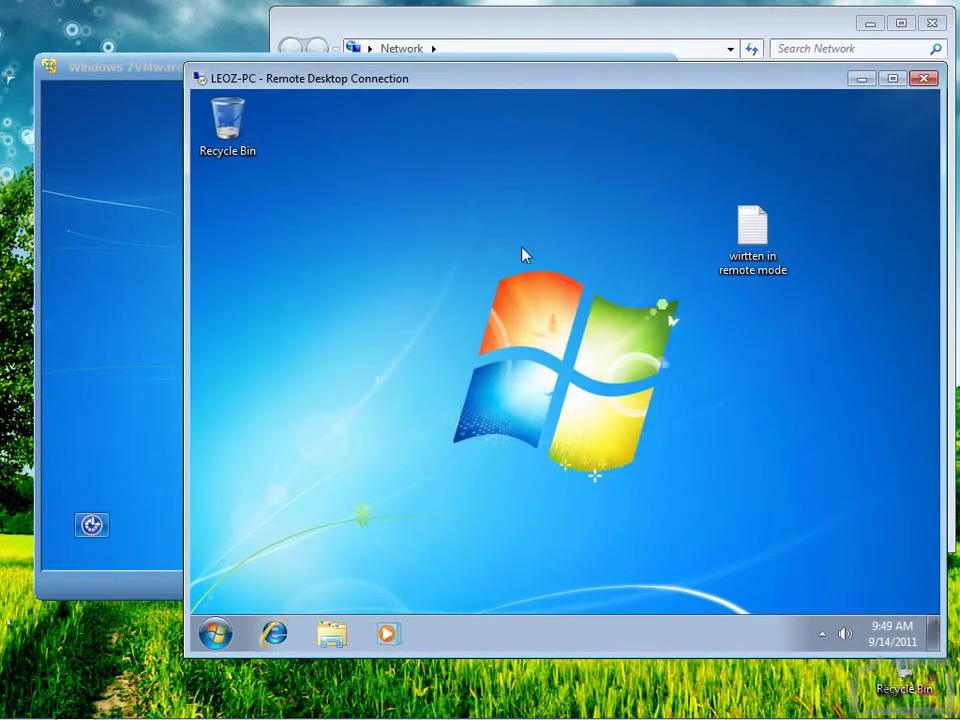
pyautogui.click(215, 633)
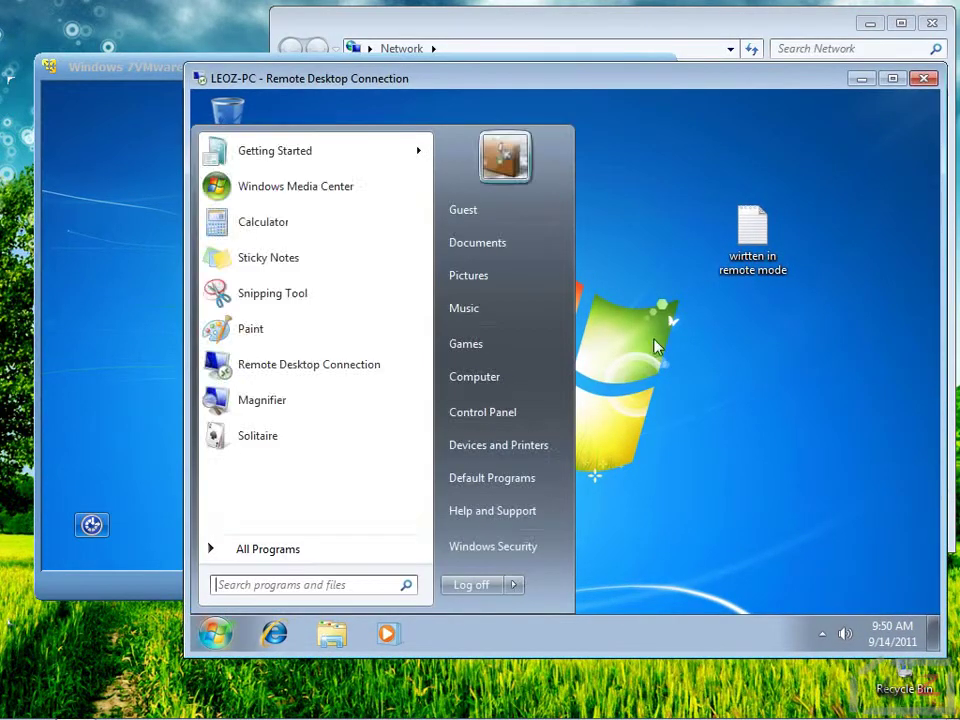
pyautogui.click(615, 290)
pyautogui.rightClick(550, 214)
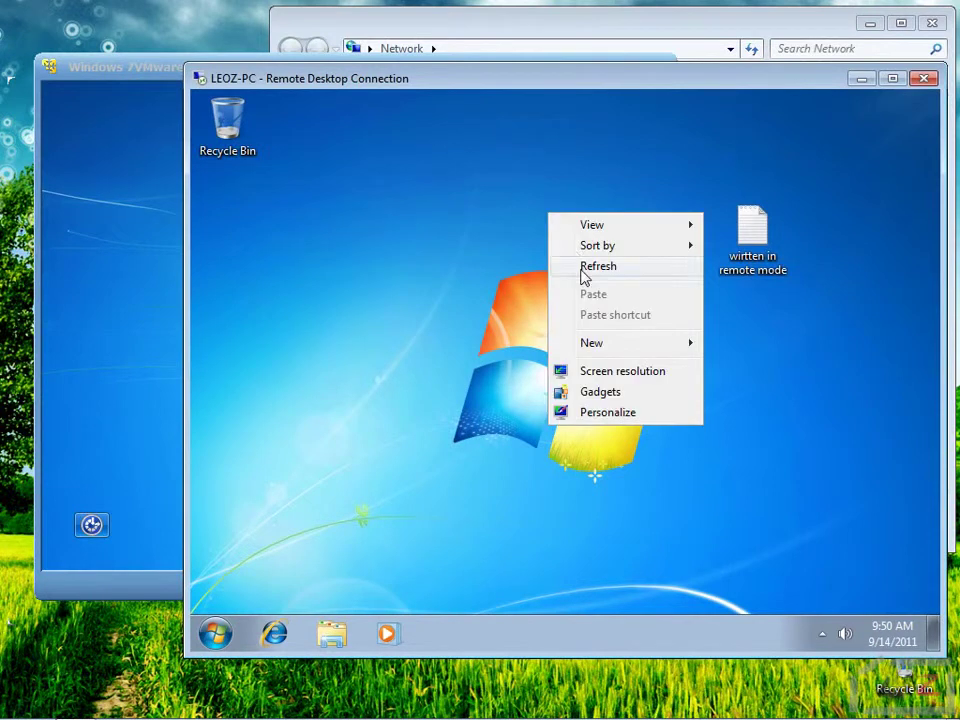
pyautogui.click(576, 266)
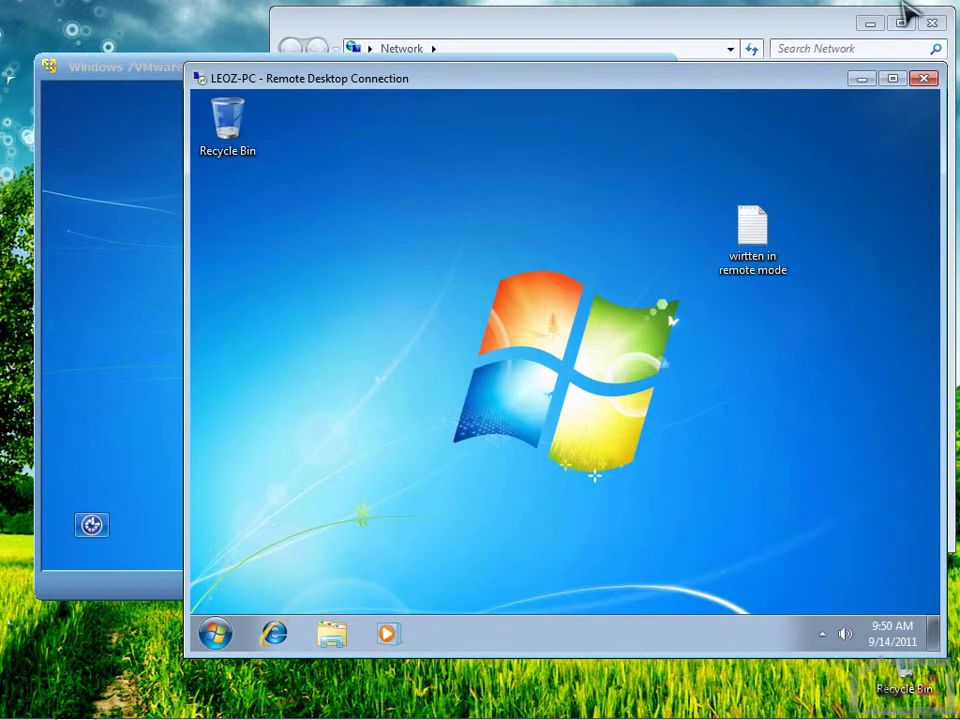
# Step: Open Computer in the remote session, go to its Network location and look over the listed computers
pyautogui.click(215, 633)
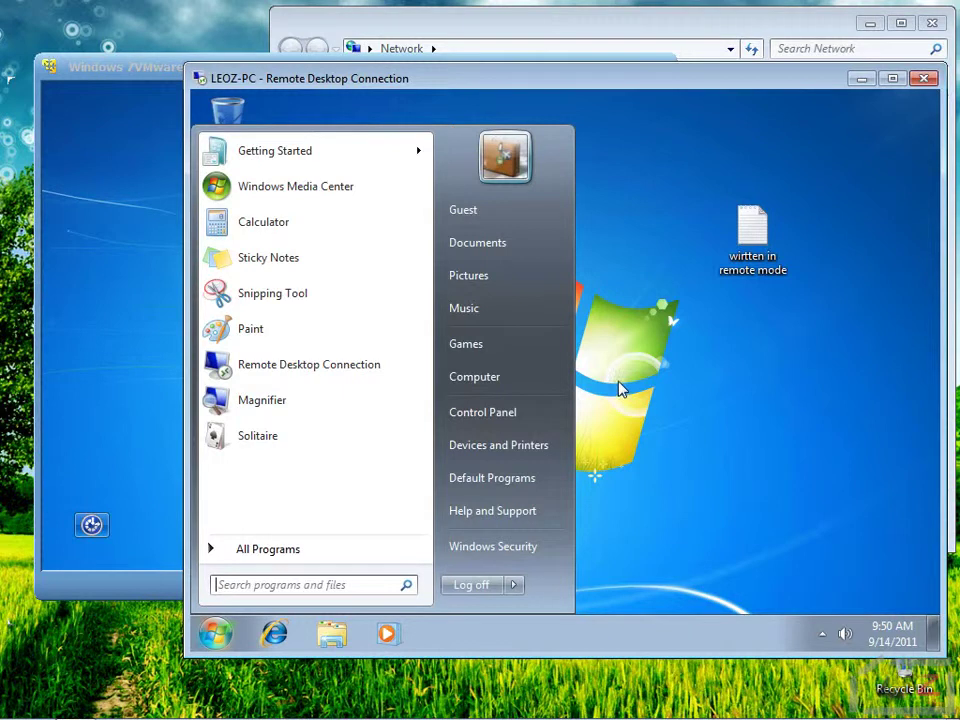
pyautogui.click(550, 385)
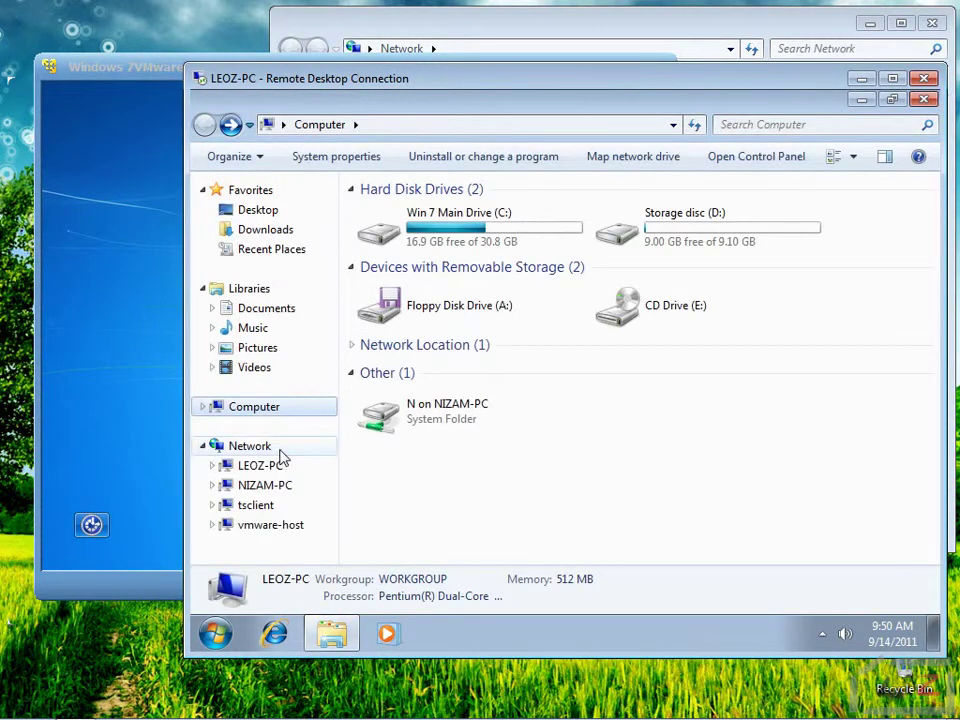
pyautogui.click(282, 452)
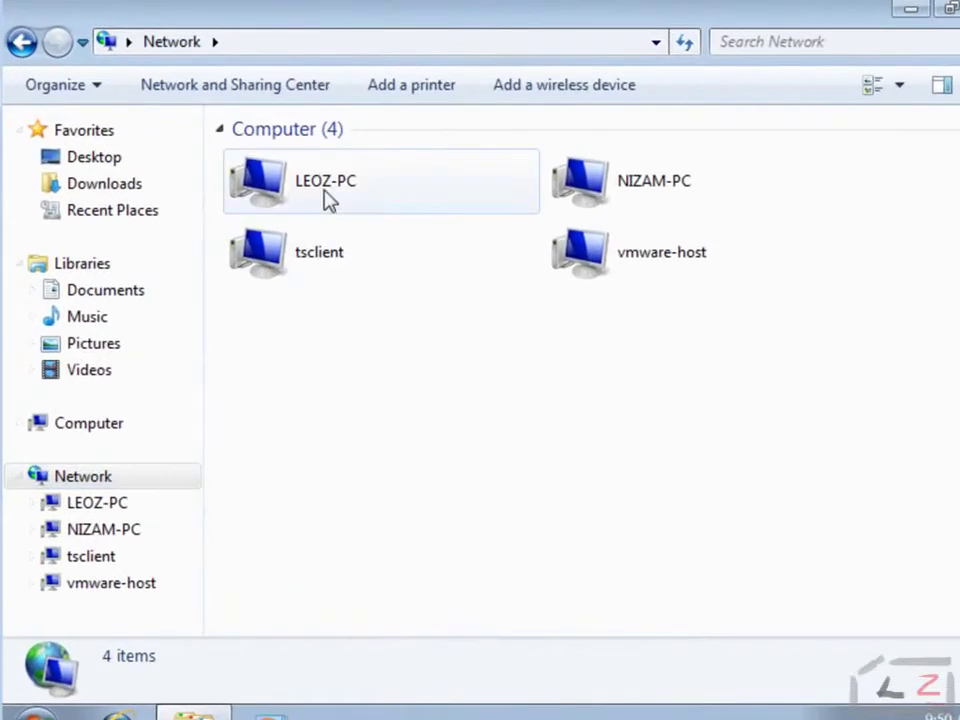
pyautogui.click(497, 199)
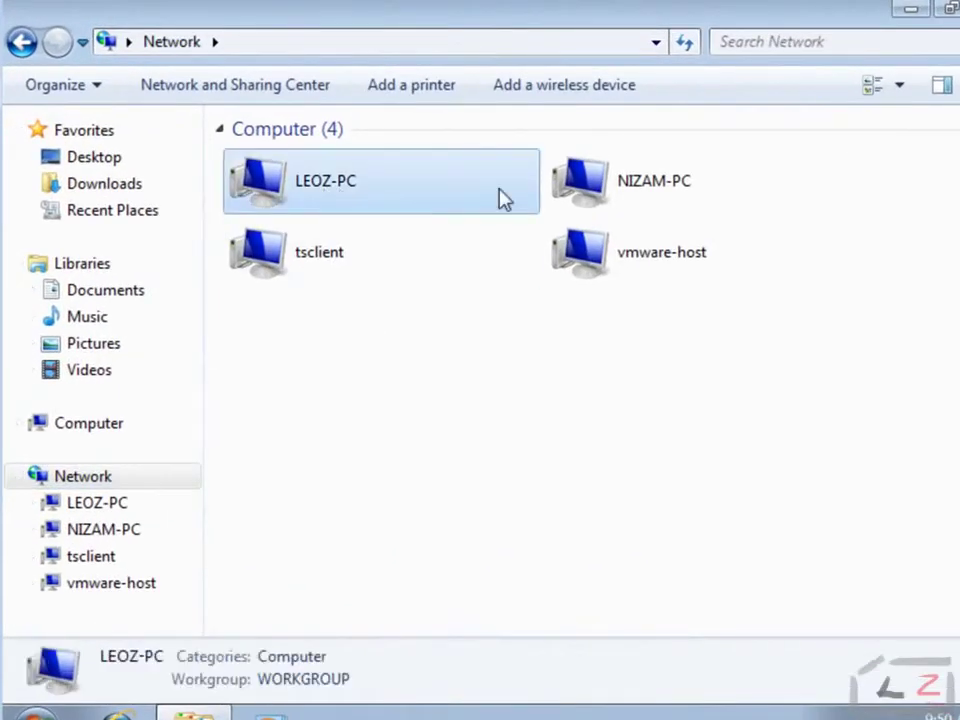
pyautogui.click(647, 199)
pyautogui.click(630, 257)
# Step: Open the tsclient computer to examine the host's shared N drive, and leave the tsclient location
pyautogui.click(343, 253)
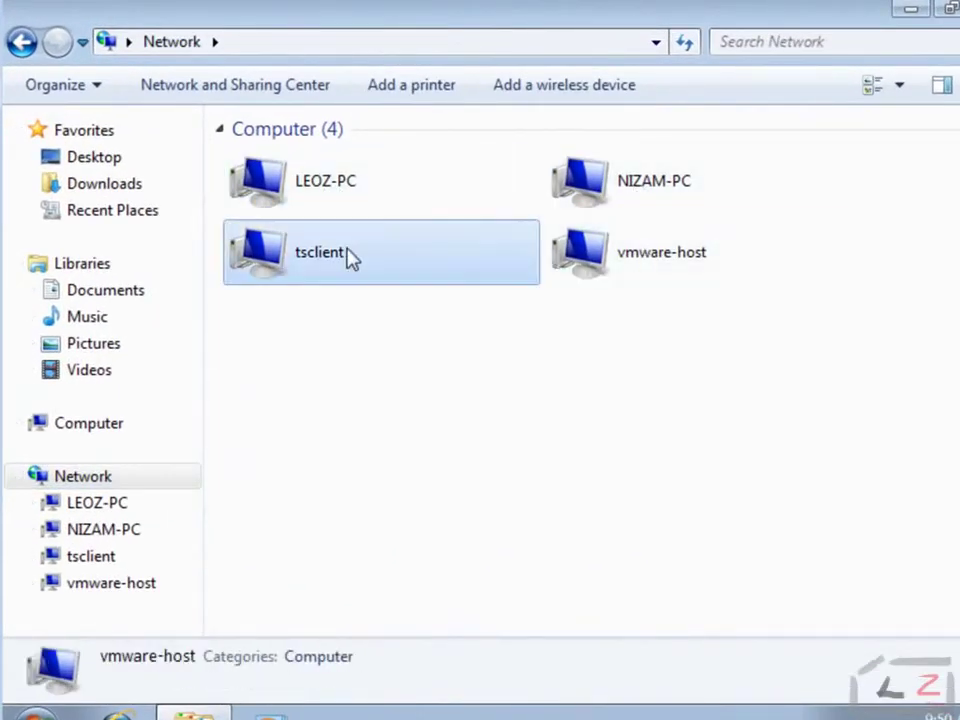
pyautogui.click(350, 343)
pyautogui.click(352, 278)
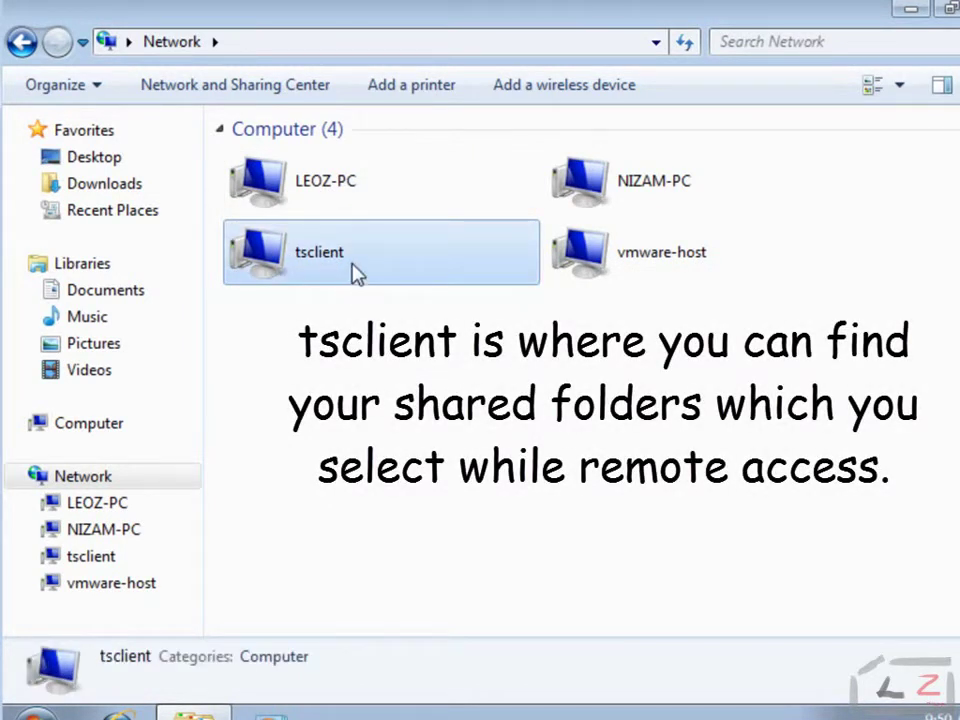
pyautogui.doubleClick(352, 272)
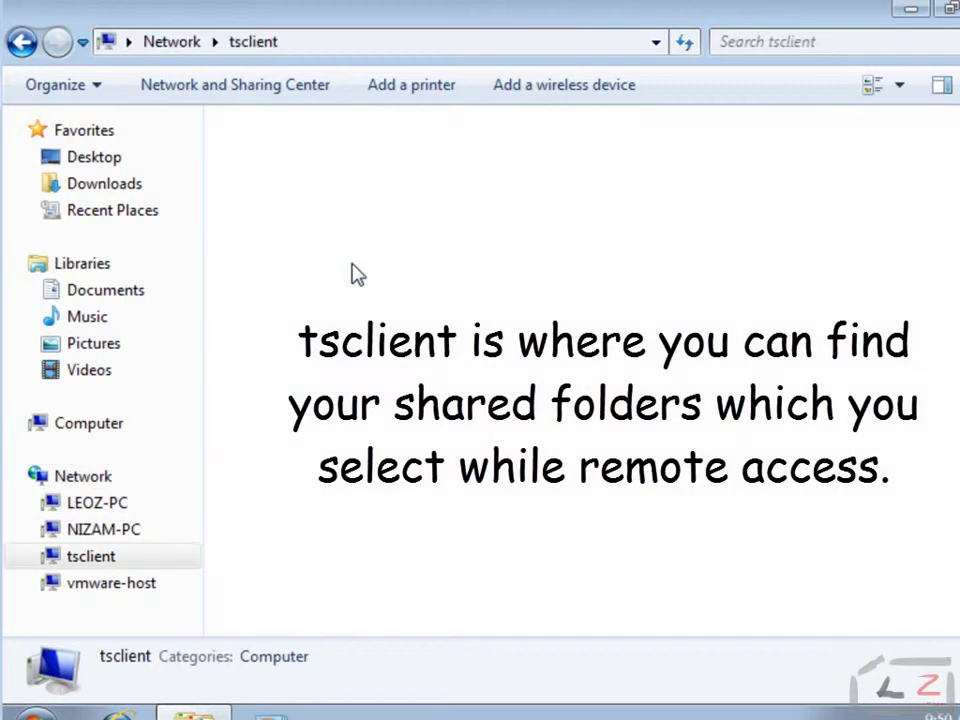
pyautogui.click(318, 164)
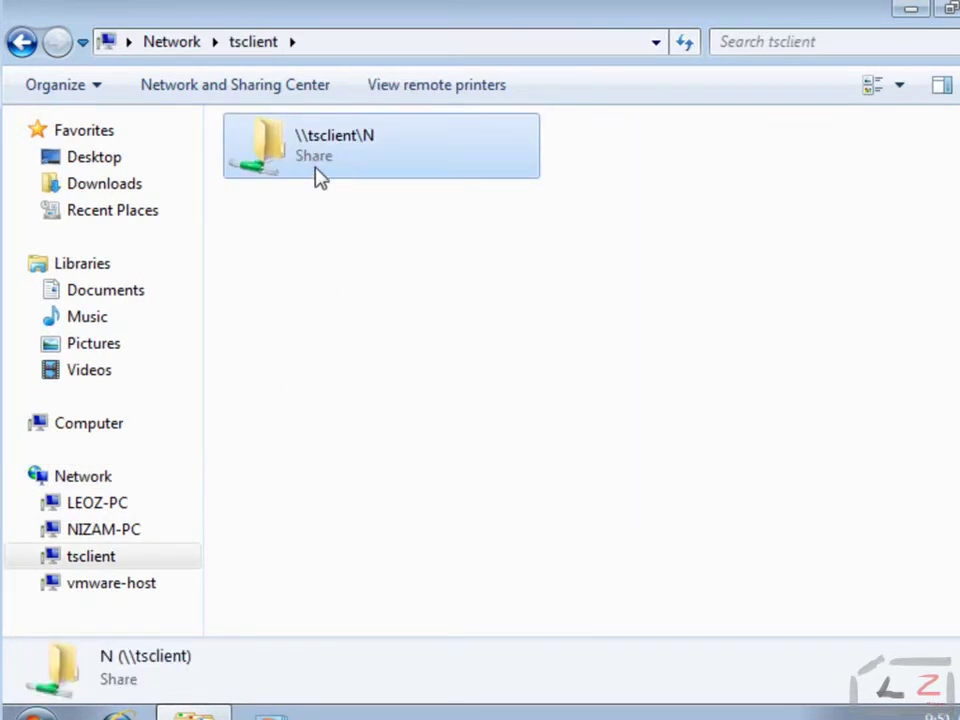
pyautogui.click(28, 46)
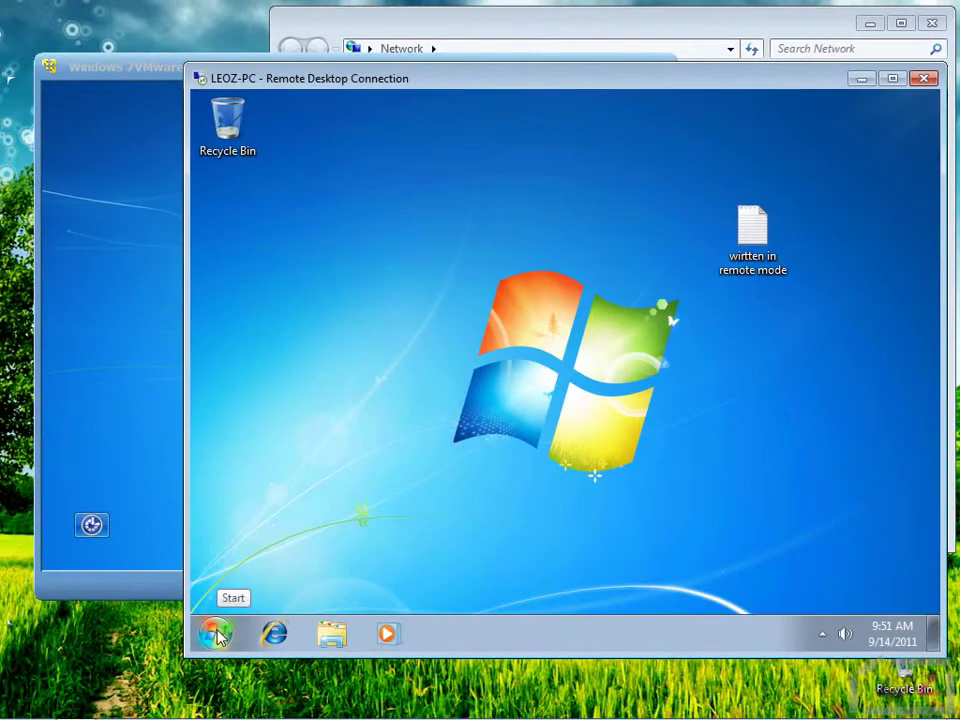
# Step: Check the other session-ending options and log the Guest account off the remote session
pyautogui.click(216, 634)
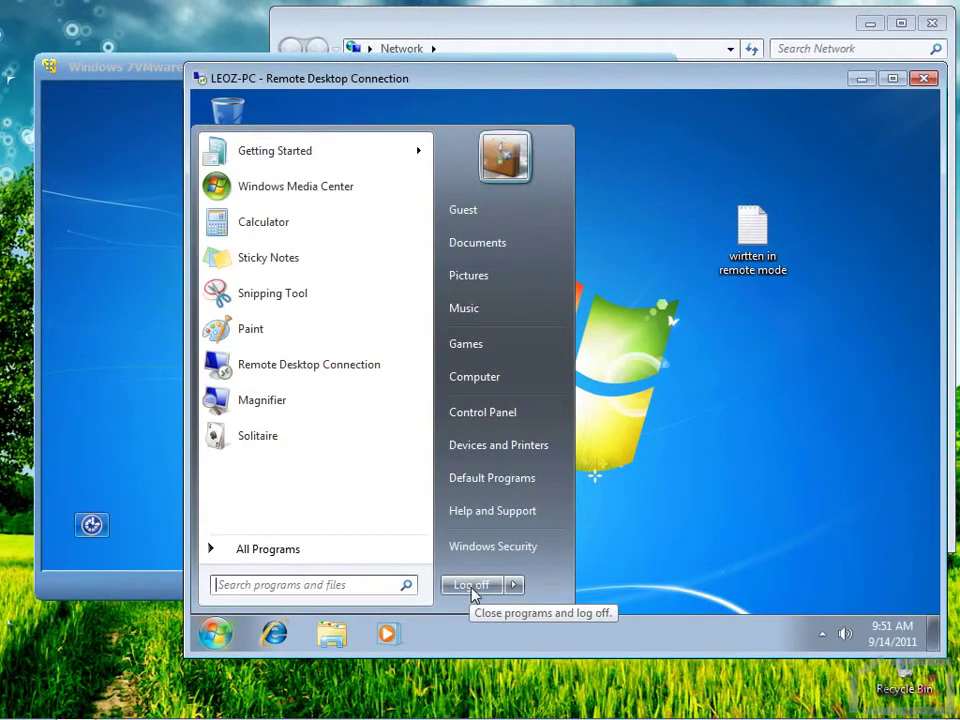
pyautogui.moveTo(523, 593)
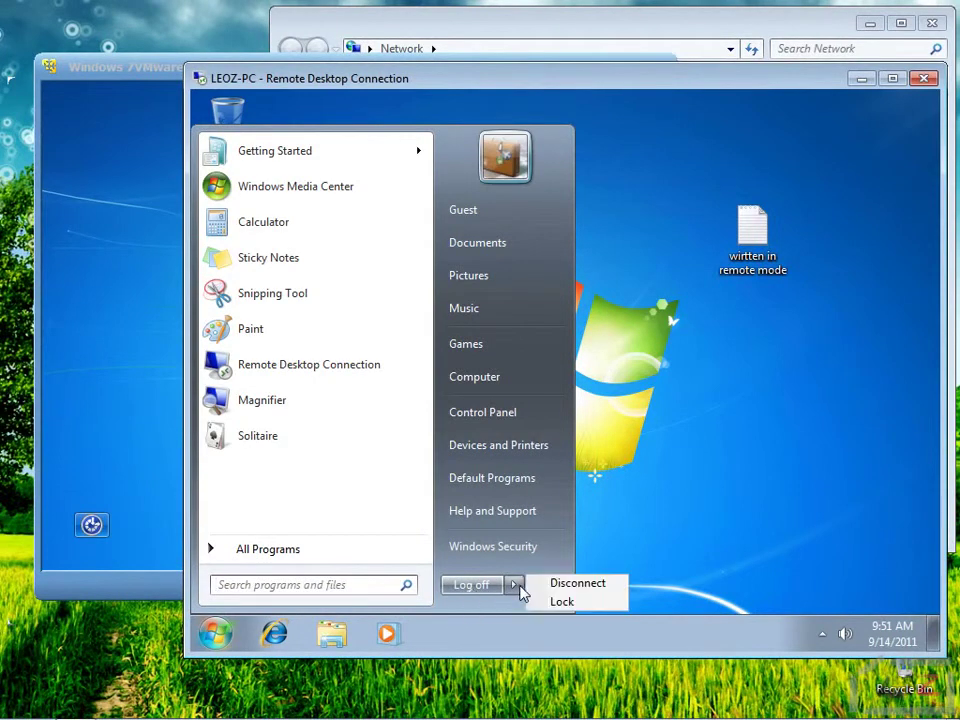
pyautogui.click(478, 594)
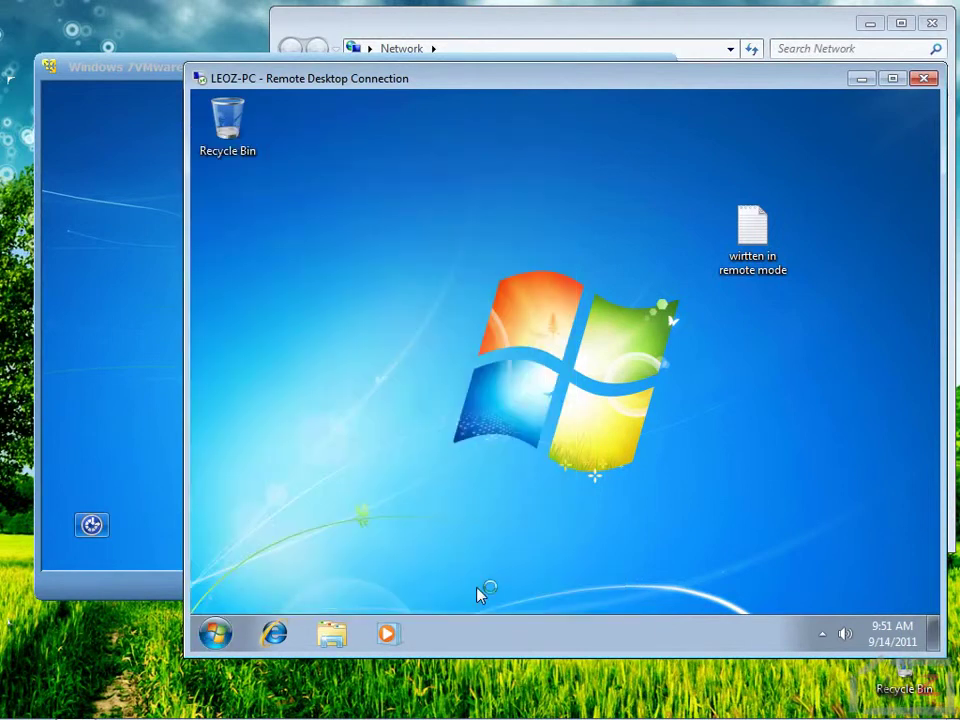